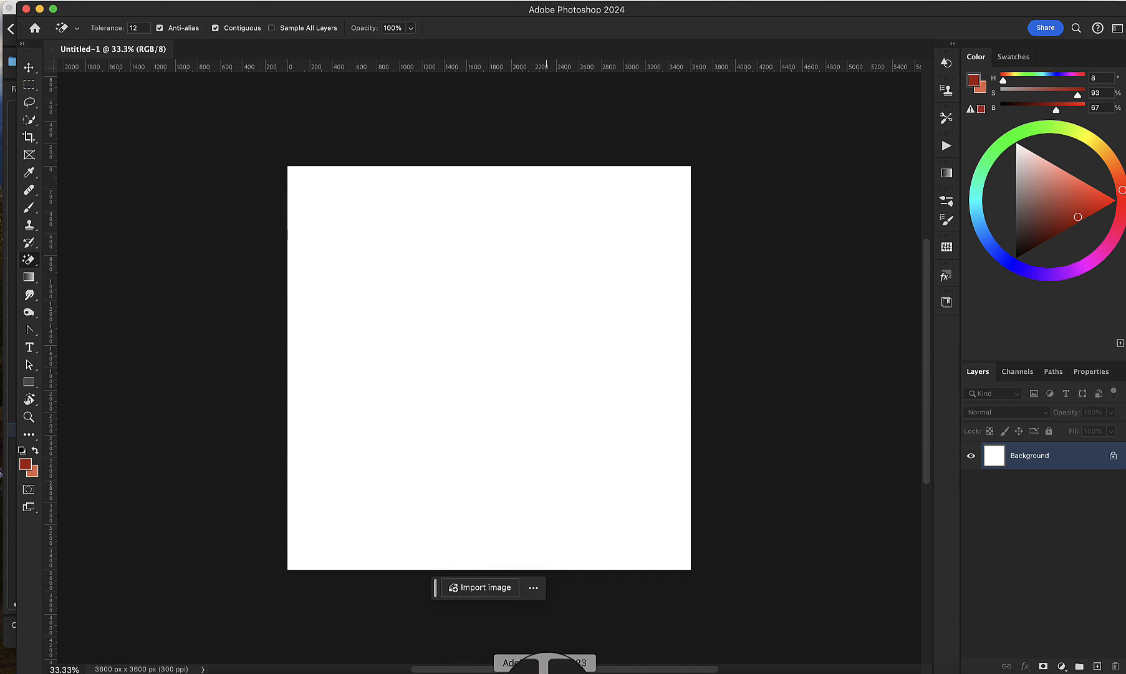
Move Layer 6 directly above the Background layer and hide Layers 7, 5, 4 and 3
left_click(544, 664)
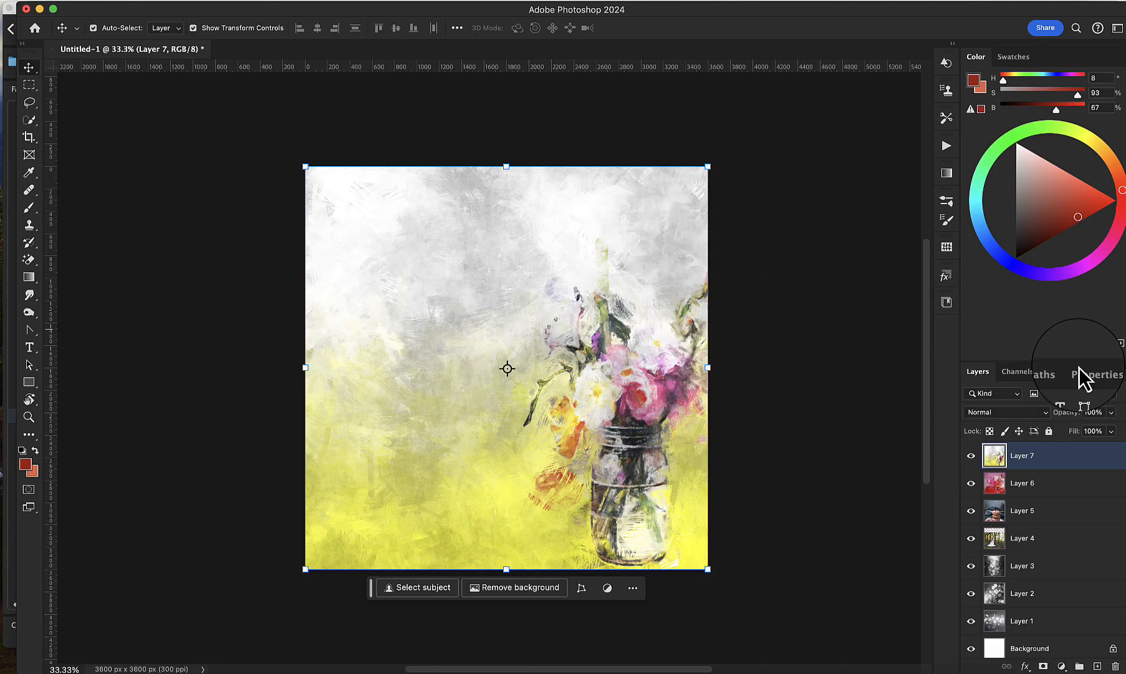
left_click_drag(1023, 483, 1023, 624)
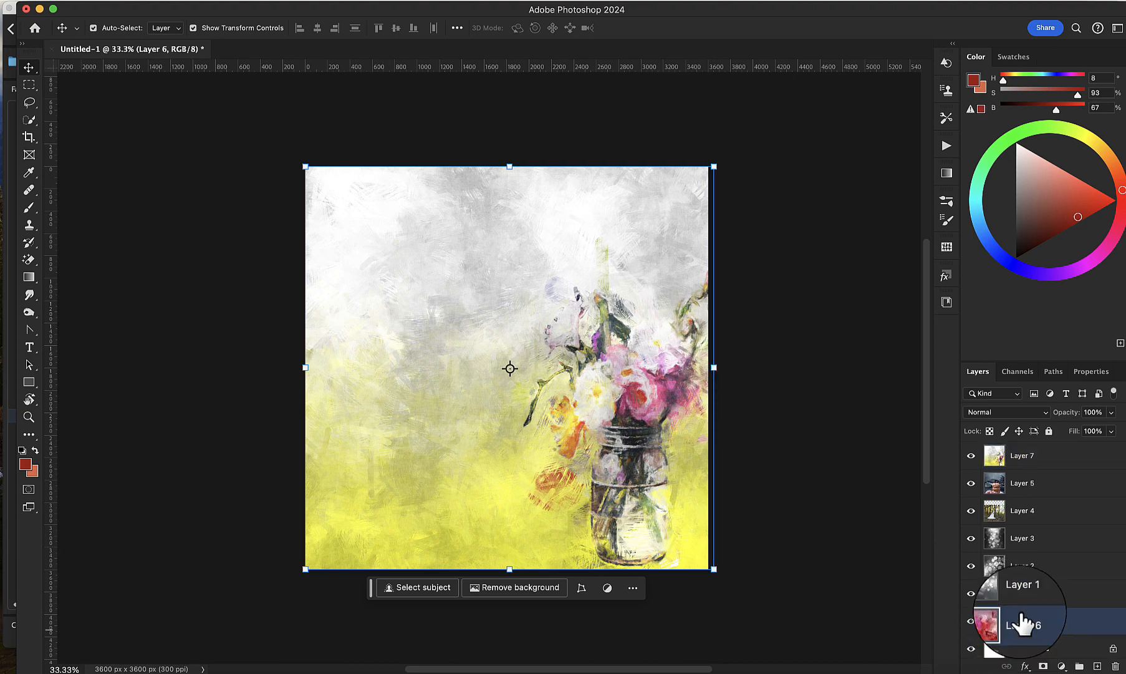
left_click(977, 456)
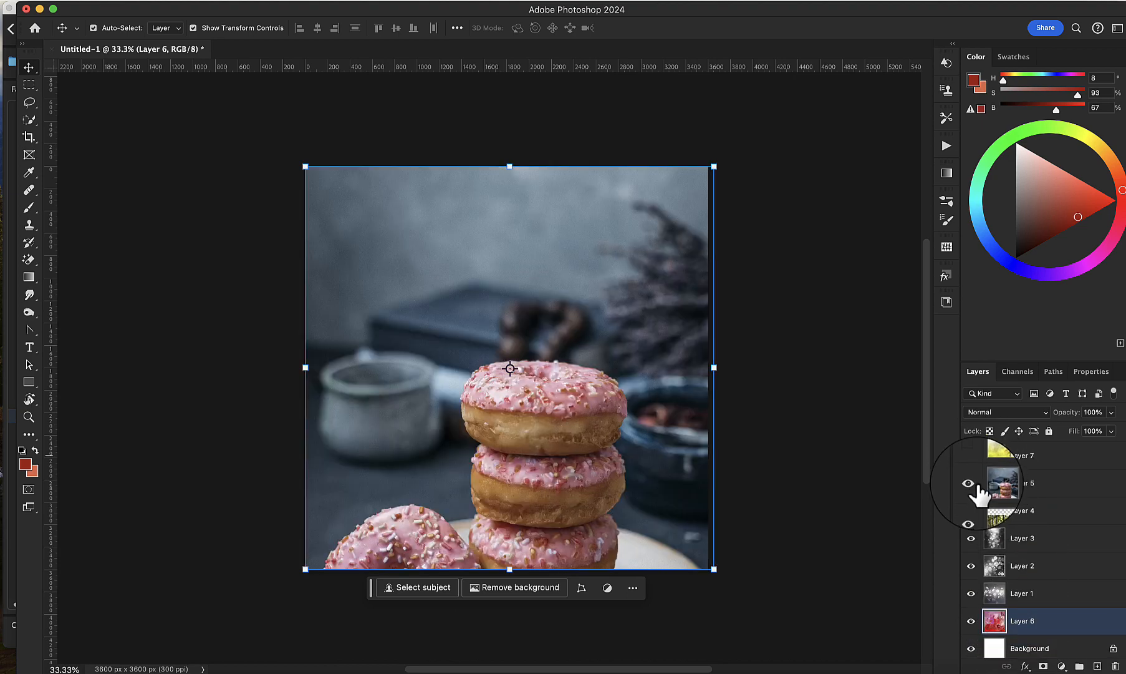
left_click(977, 483)
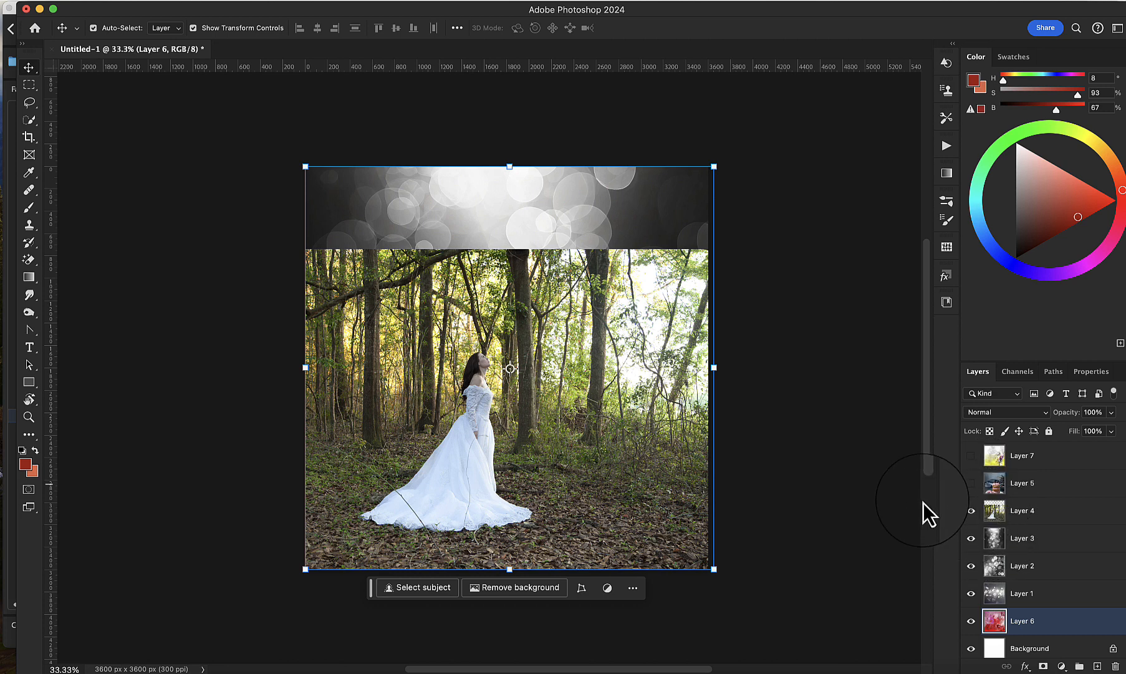
left_click(971, 510)
left_click(971, 538)
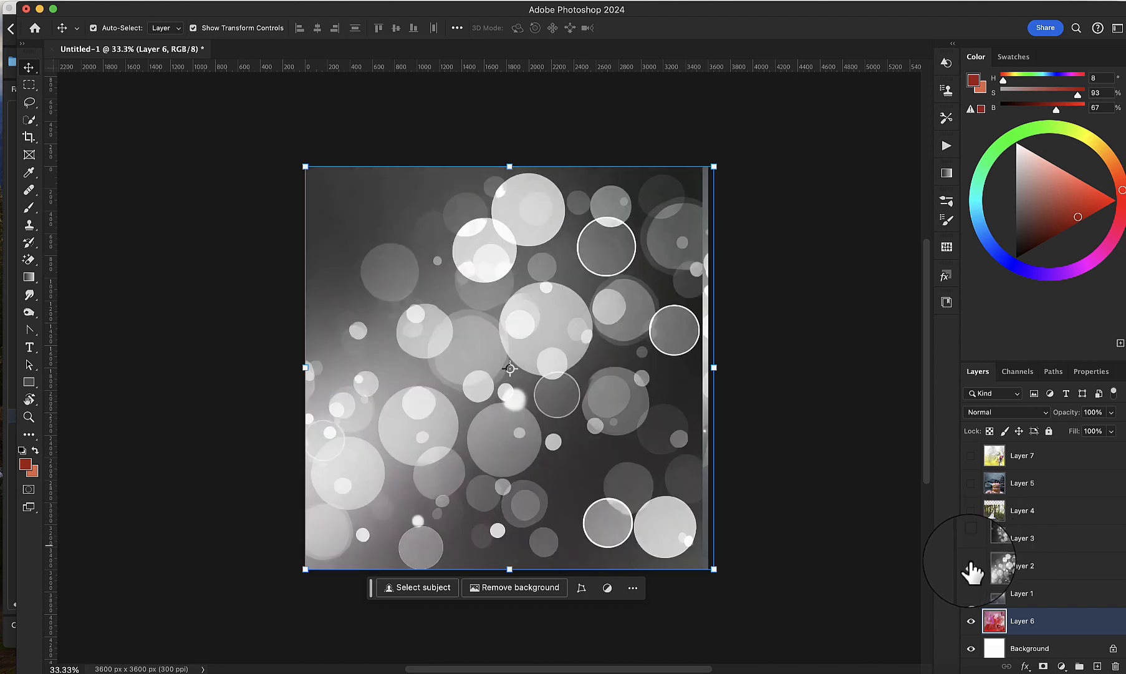
Shift Layer 2 slightly right to cover the canvas edge, and hide Layers 2, 1 and 6
left_click_drag(570, 422, 581, 428)
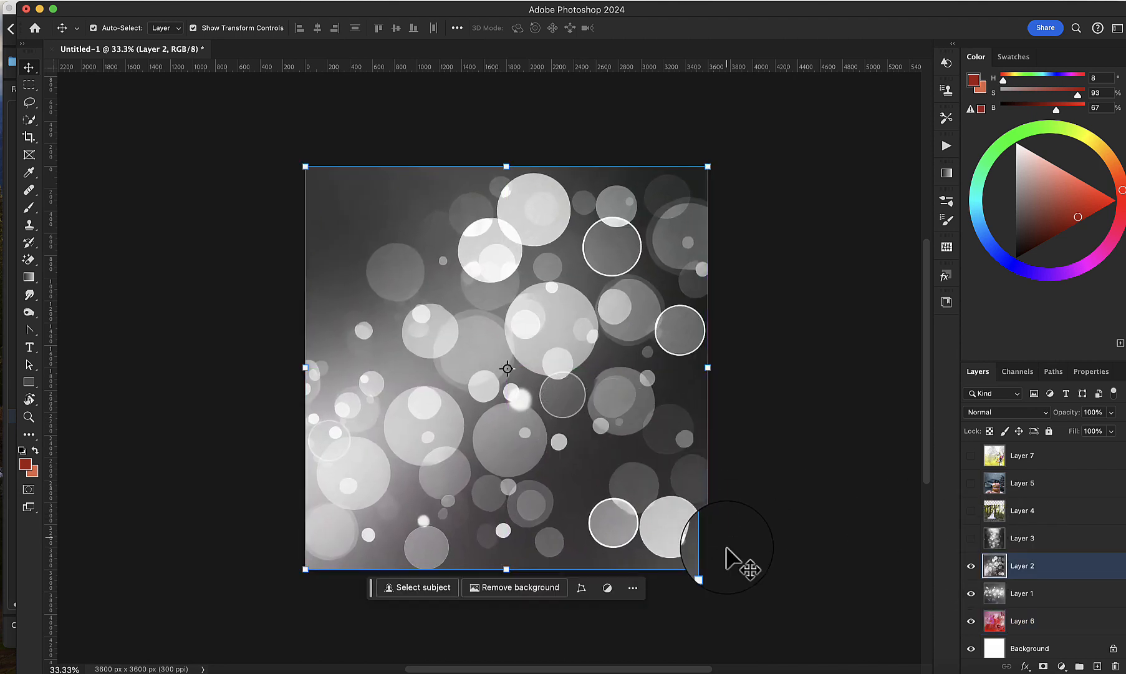
left_click(971, 565)
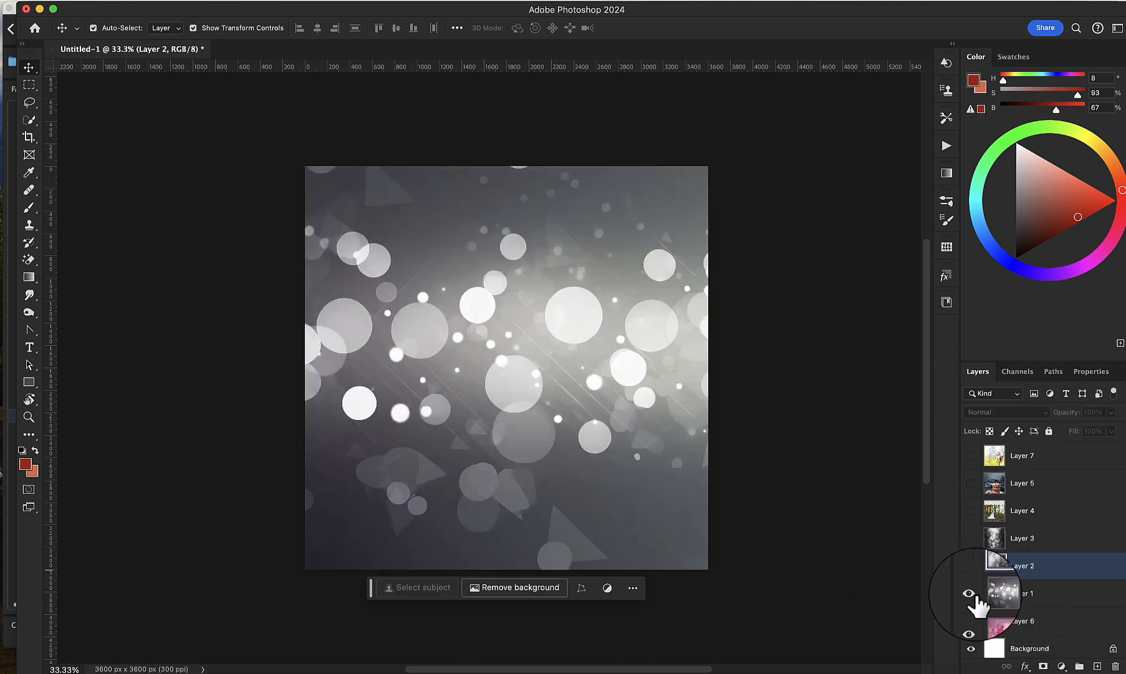
left_click(971, 593)
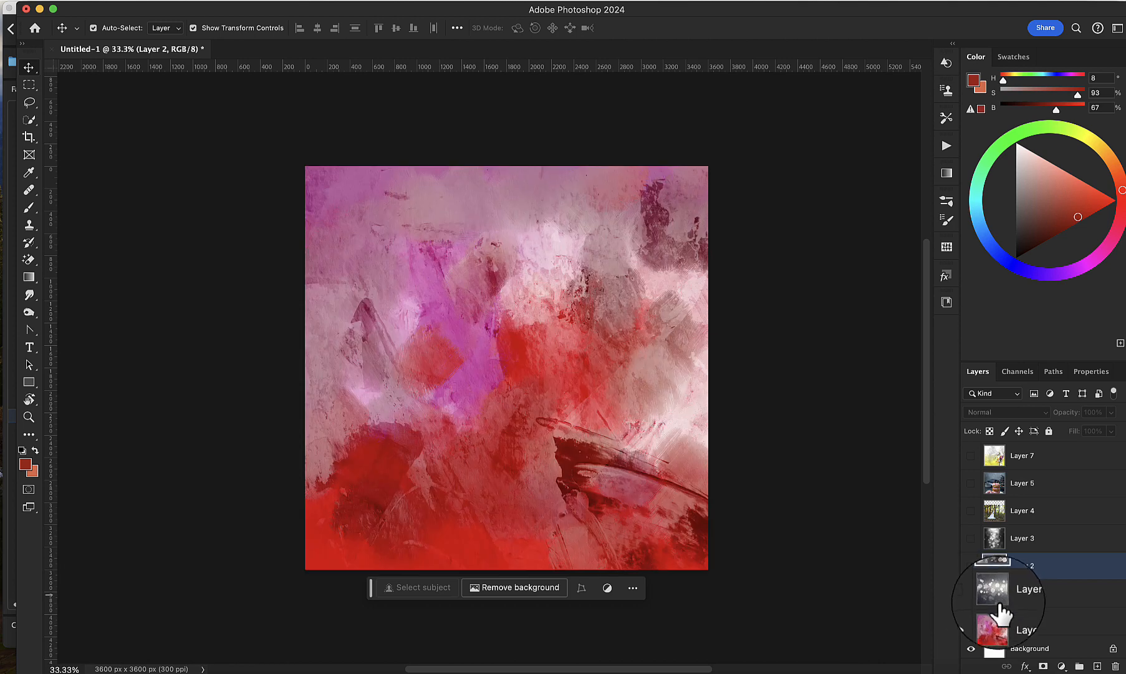
left_click(971, 620)
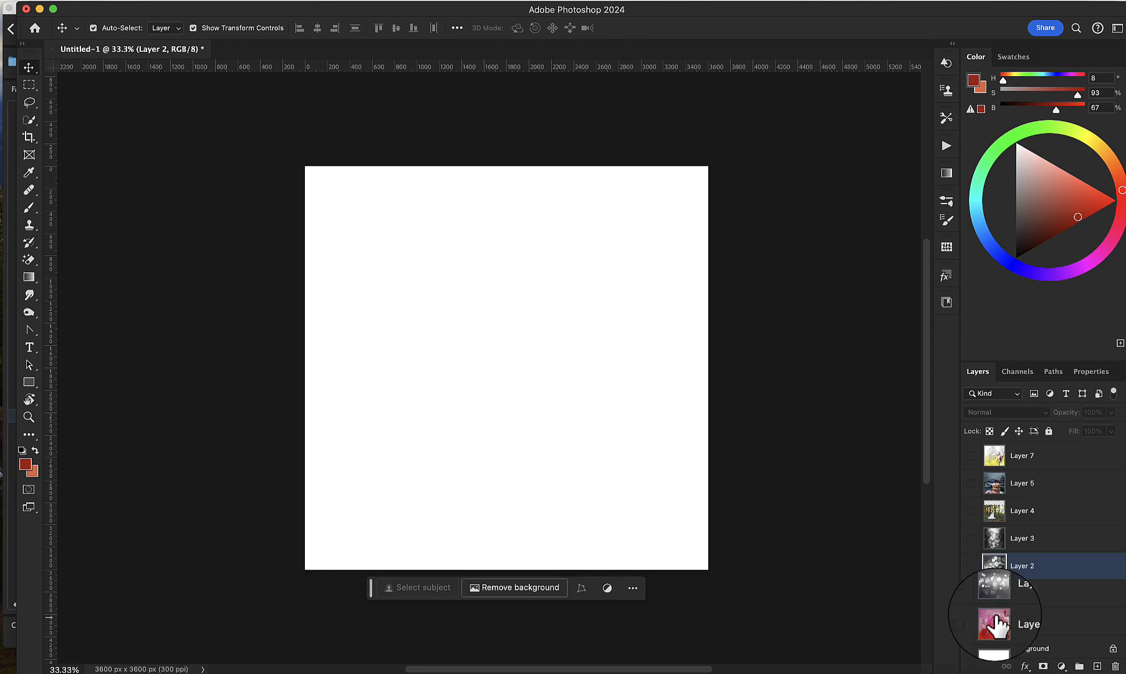
Add a Solid Color fill layer in teal above Layer 2
left_click(1061, 666)
left_click(1067, 440)
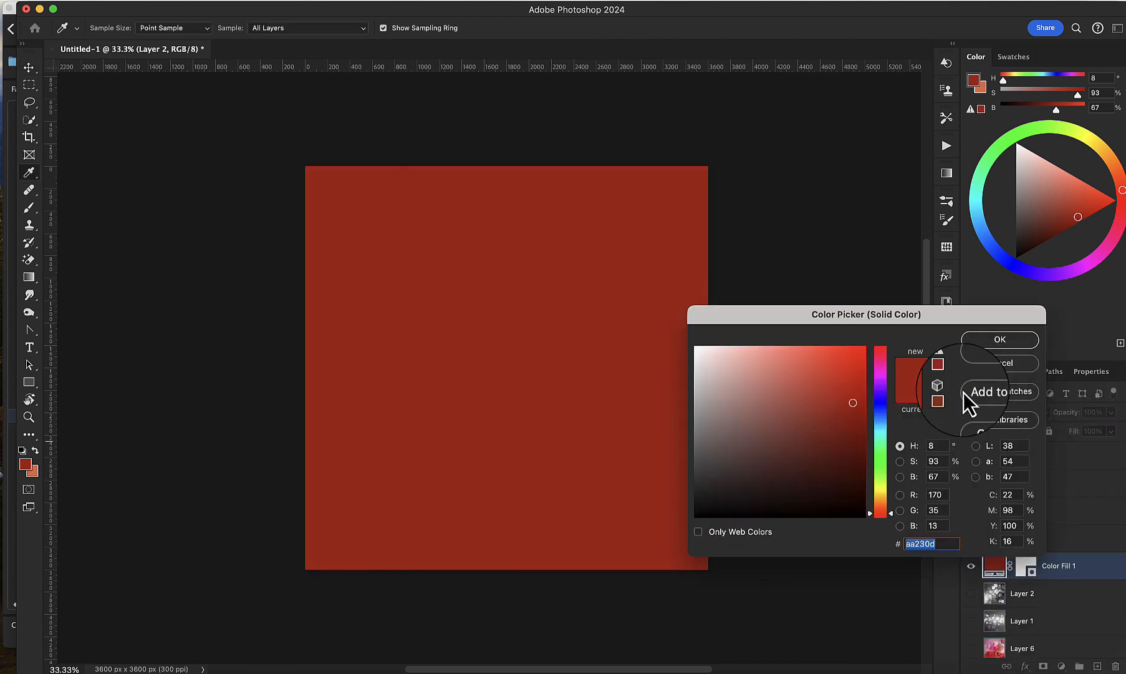
left_click(880, 430)
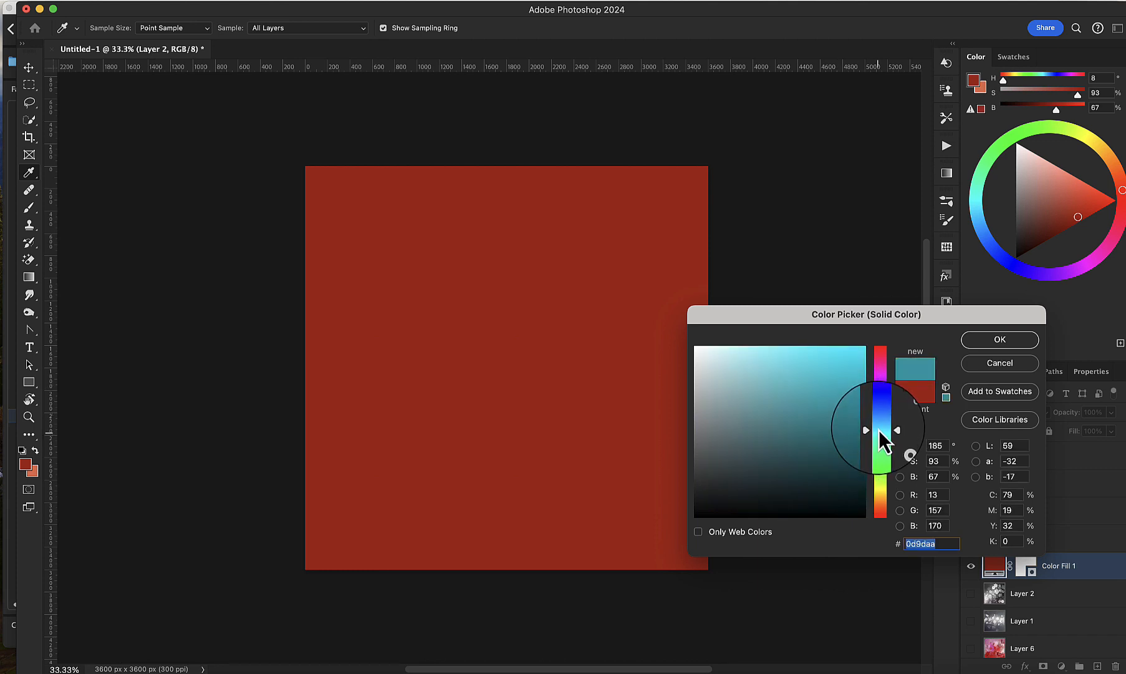
left_click(855, 395)
left_click(820, 396)
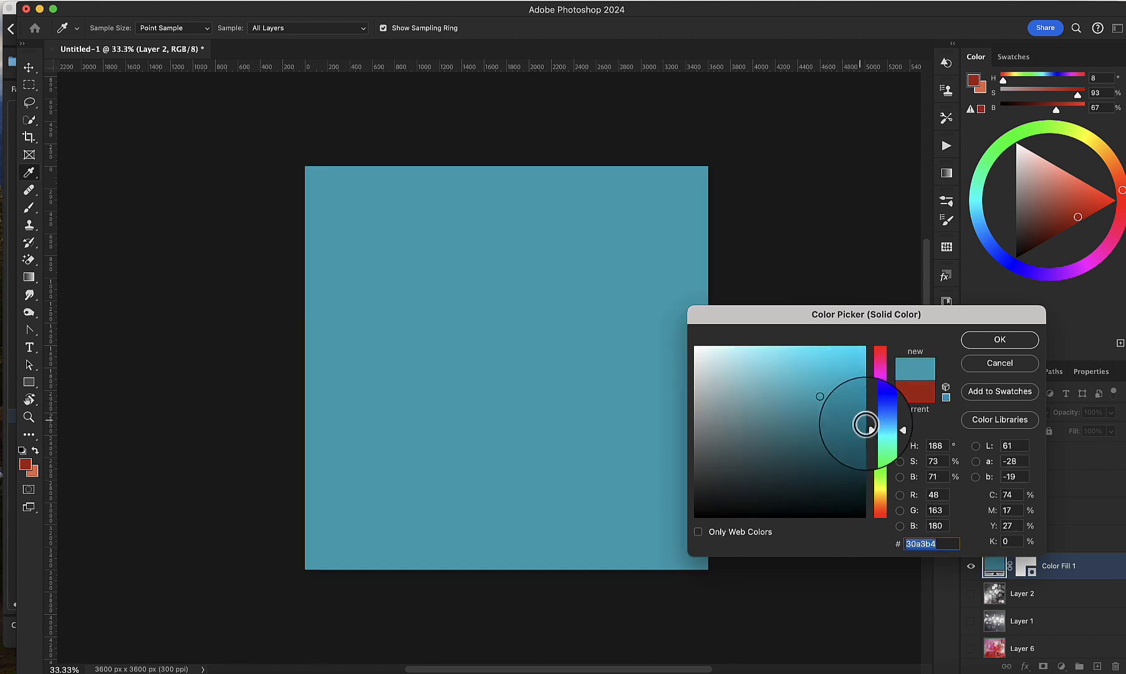
left_click_drag(878, 441, 879, 434)
left_click(977, 342)
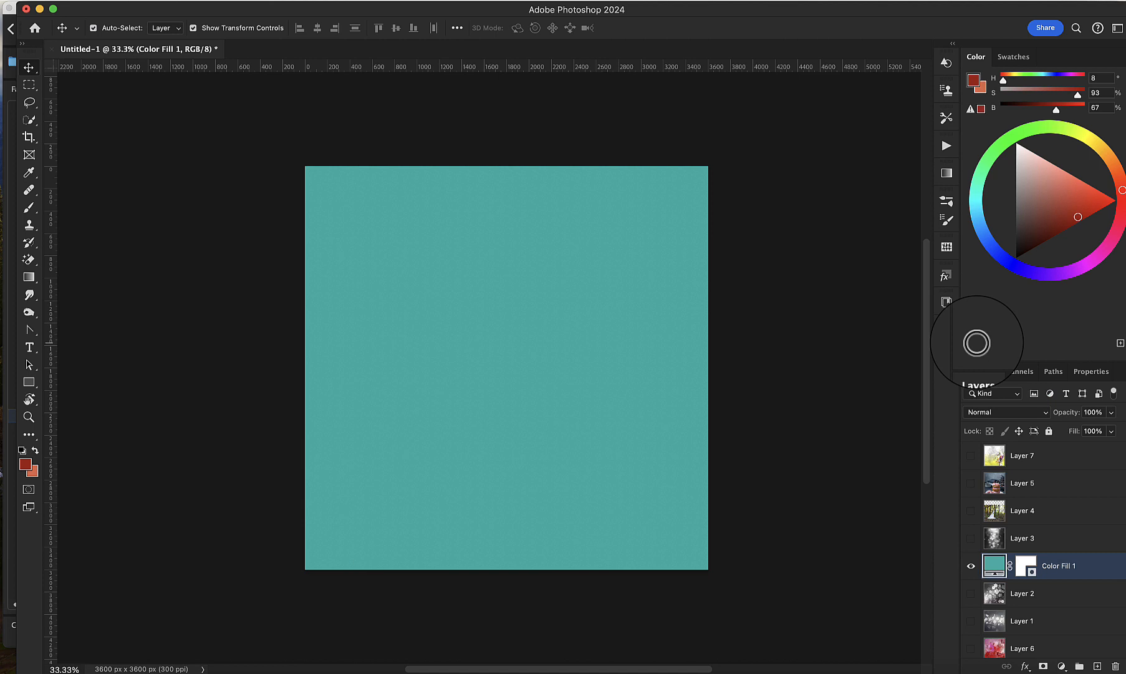
Show Layer 3 above the teal fill and set its blend mode to Overlay
left_click(971, 538)
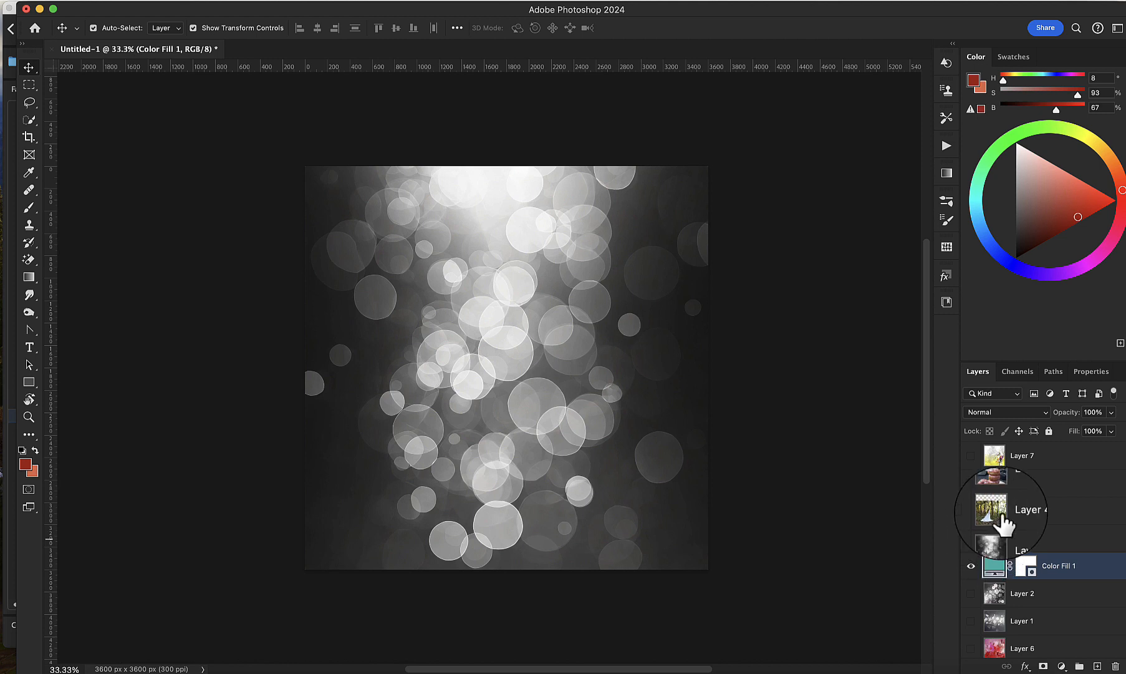
left_click(1032, 538)
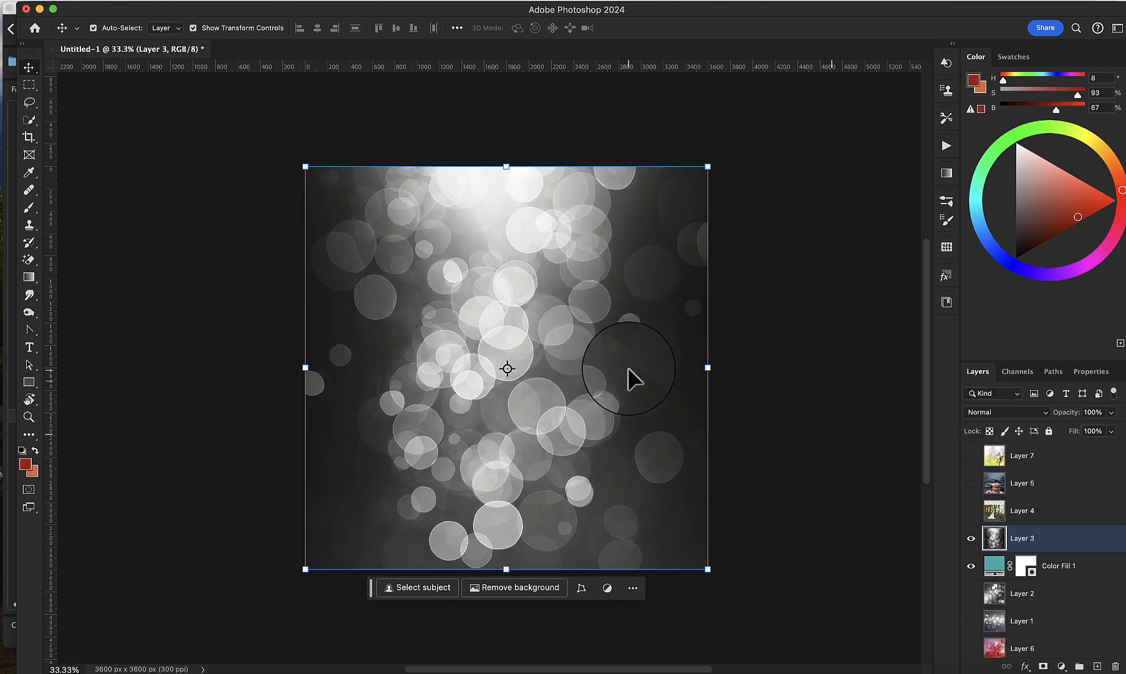
left_click(998, 413)
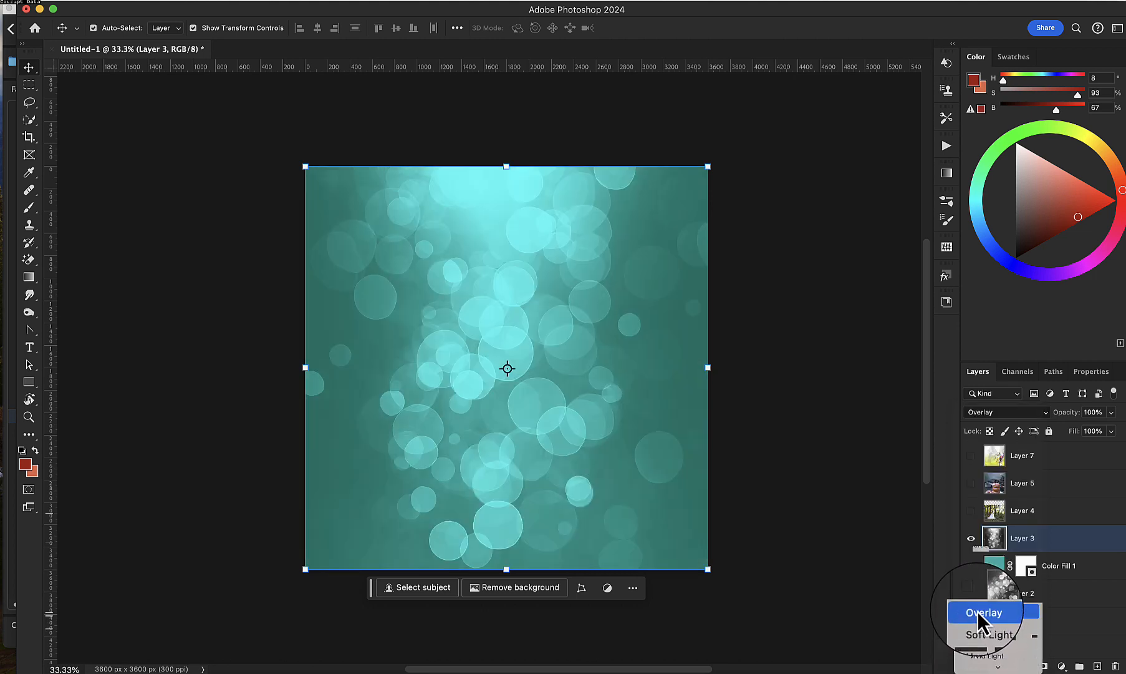
left_click(978, 613)
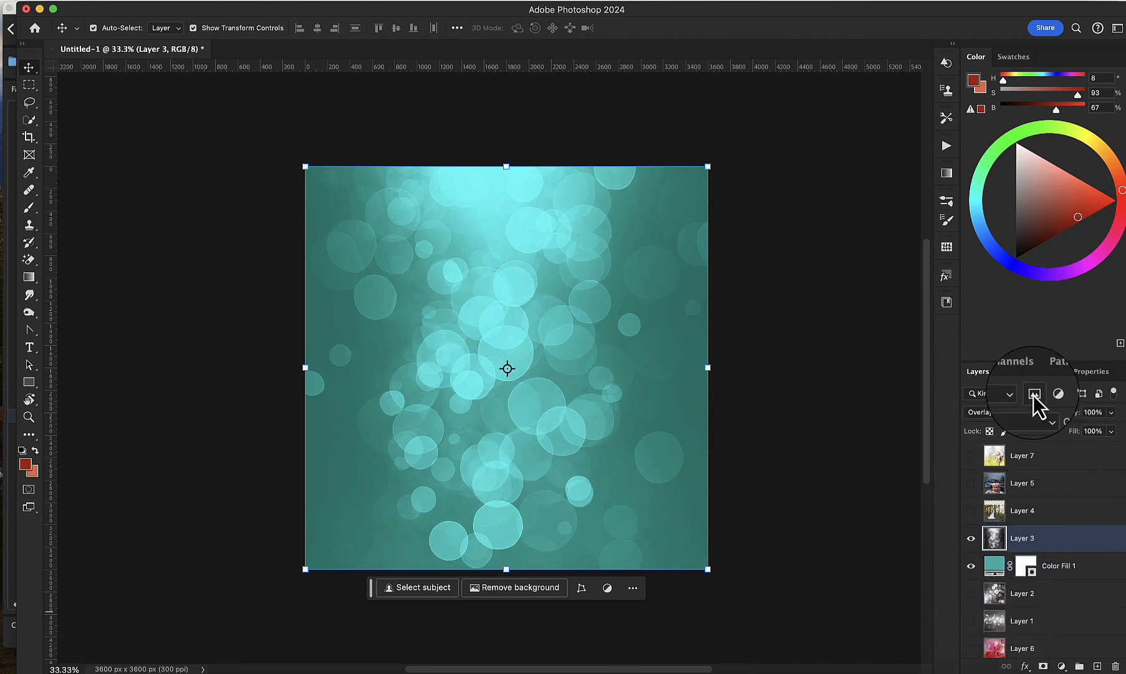
Briefly preview Layer 4, and replace the teal fill with Layer 6 as the visible backdrop under Layer 3
left_click(971, 511)
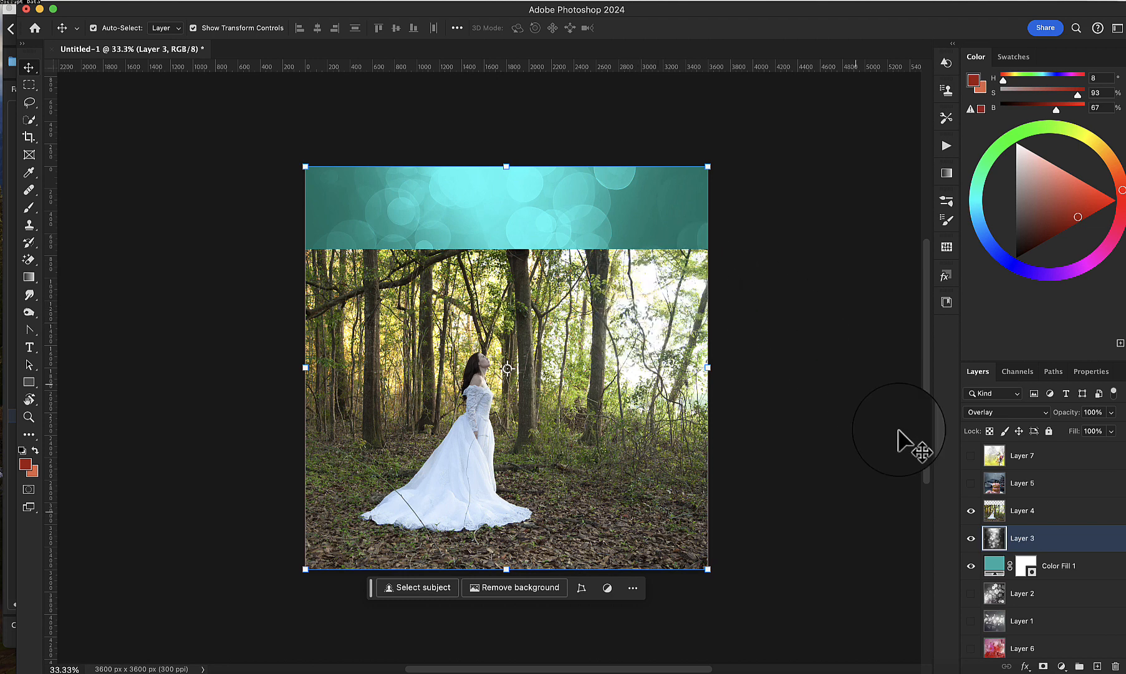
left_click(971, 510)
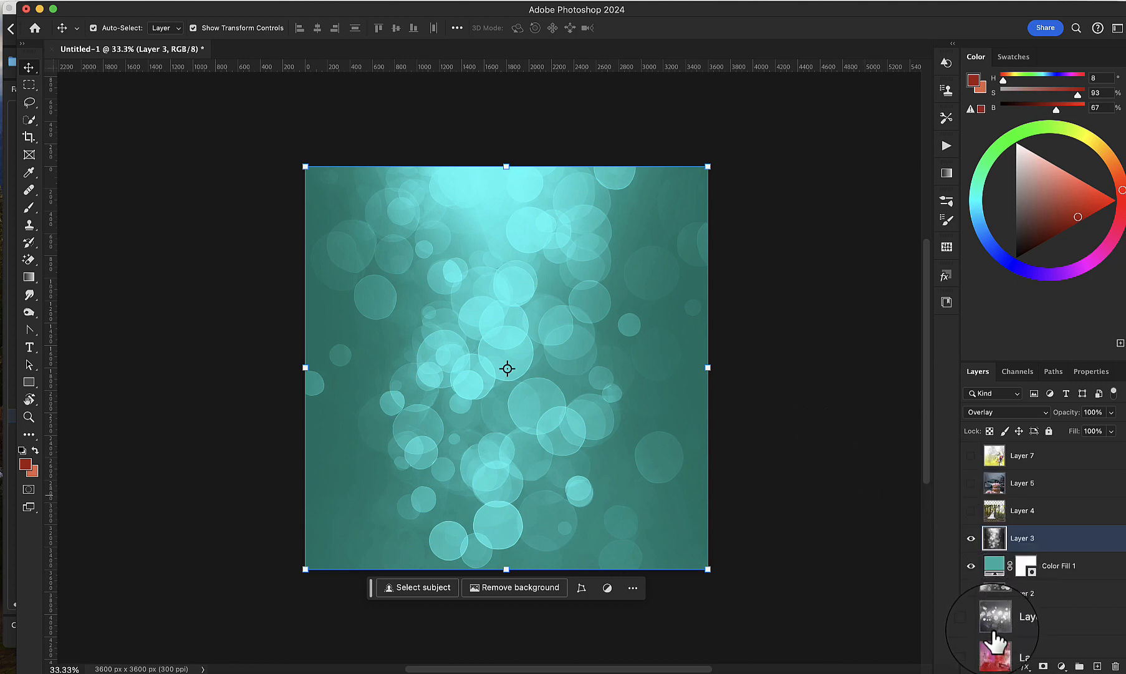
left_click(971, 566)
left_click(971, 648)
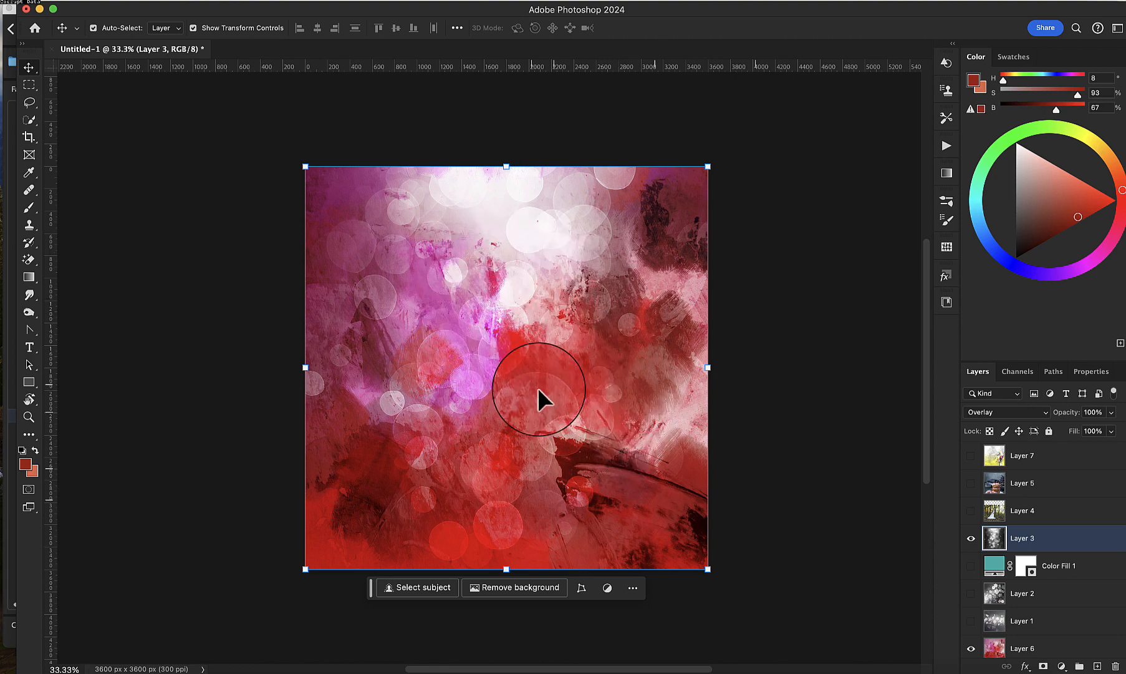
Hide Layer 3 and show Layer 2 in Soft Light mode over Layer 6, previewing the combination with Layer 3
left_click(971, 538)
left_click(971, 593)
left_click(1023, 593)
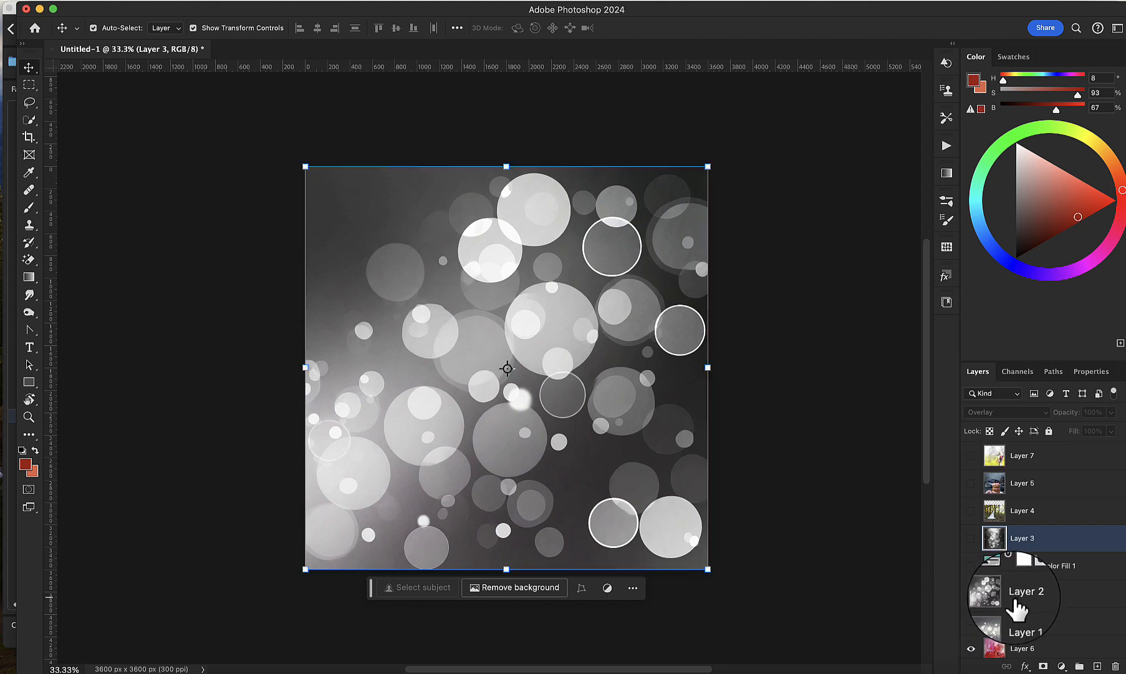
left_click(1011, 413)
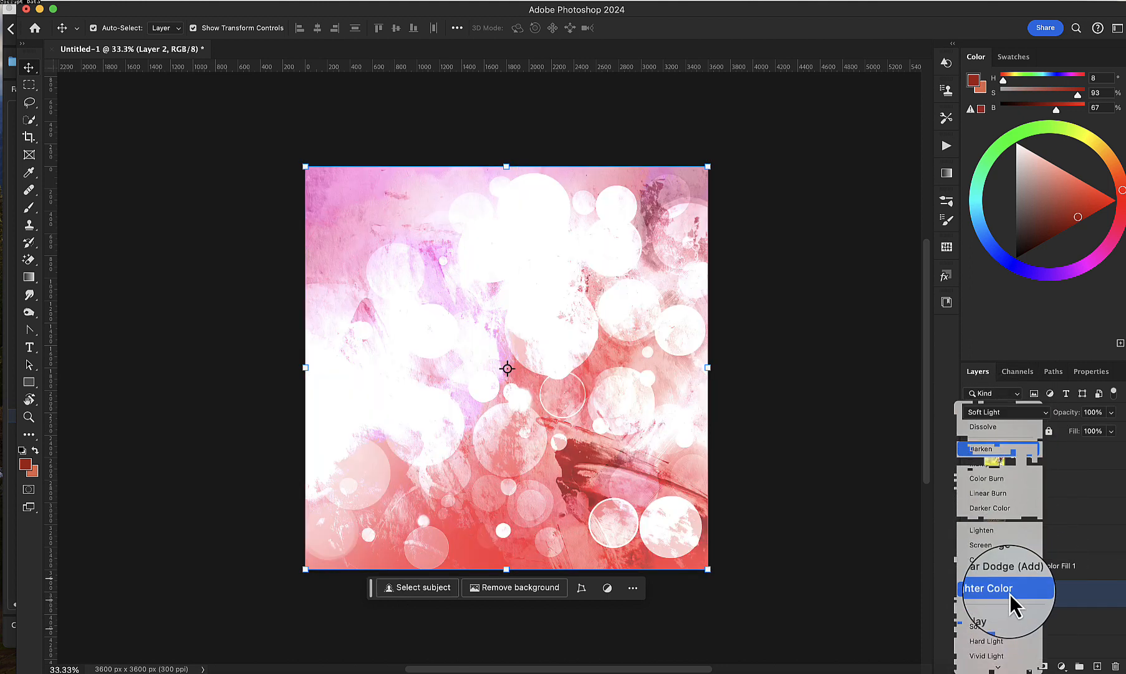
left_click(1000, 628)
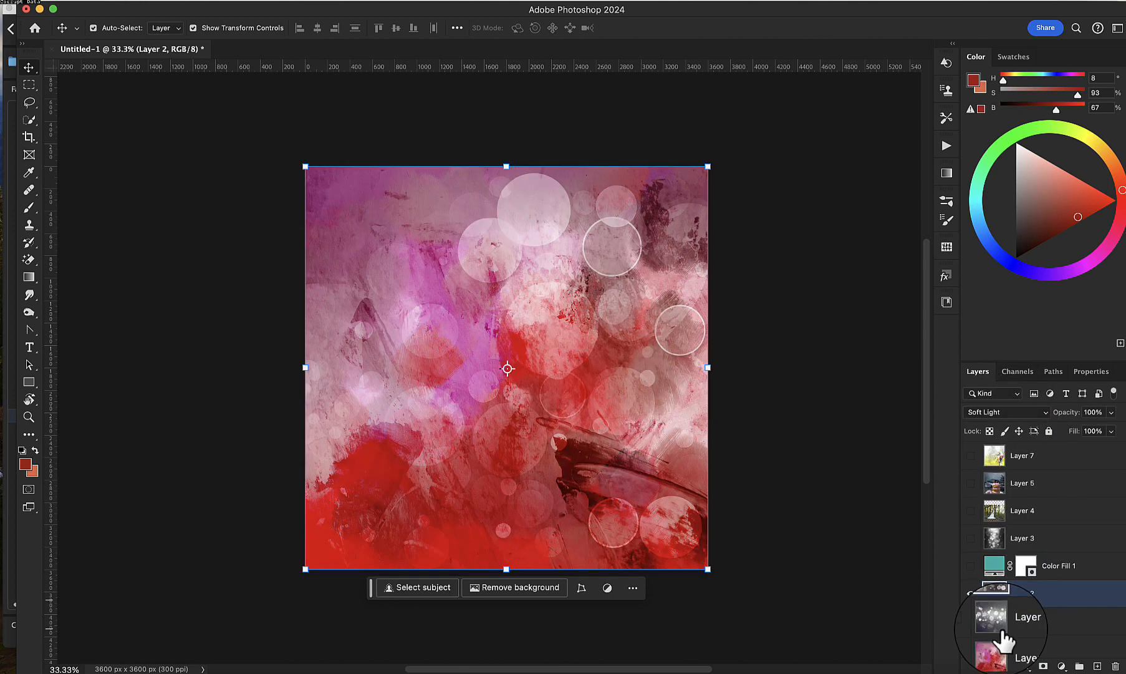
left_click(971, 538)
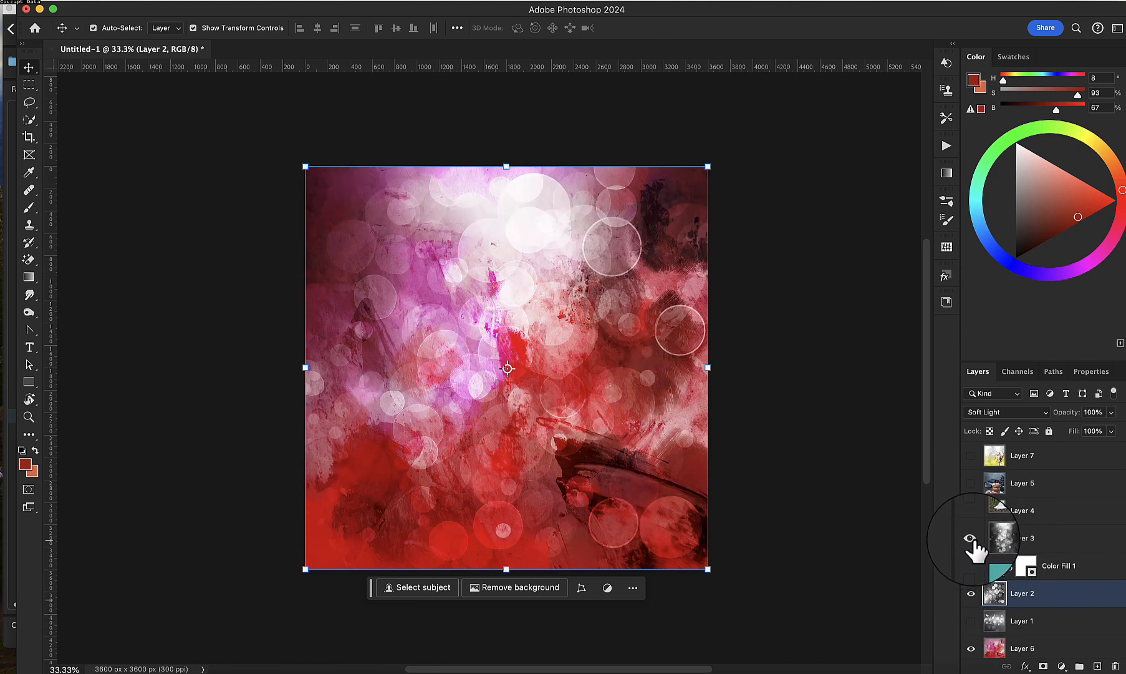
left_click(971, 538)
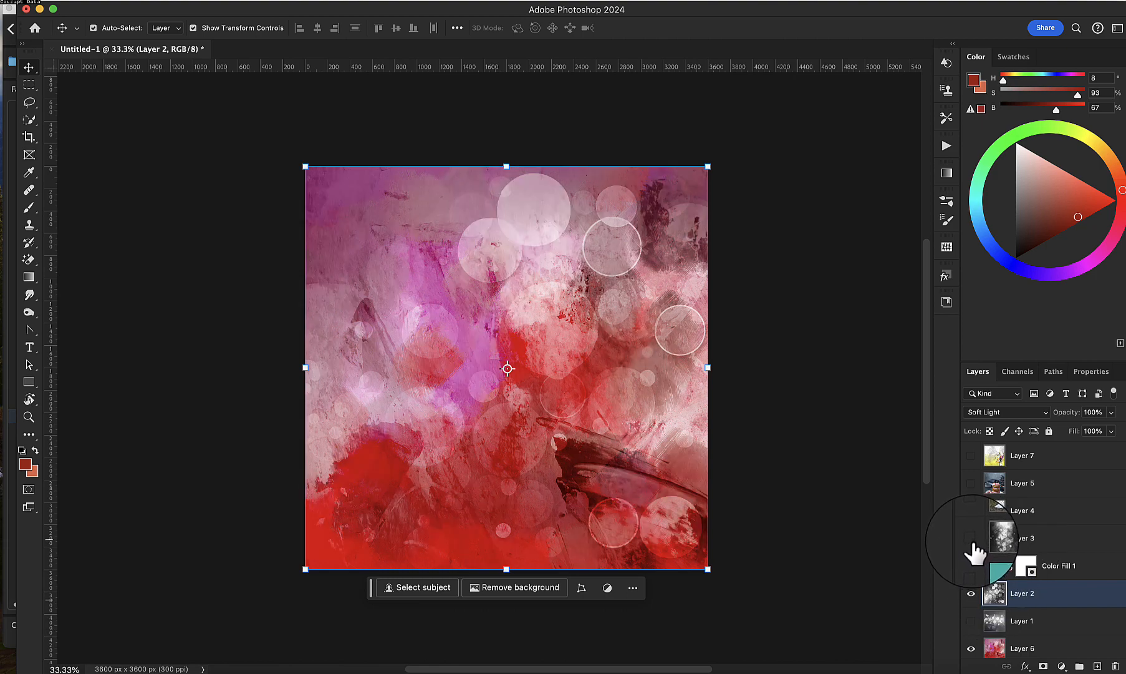
Show Layer 1 and set its blend mode to Hard Light over the painted texture of Layer 6
left_click(971, 621)
left_click(1023, 620)
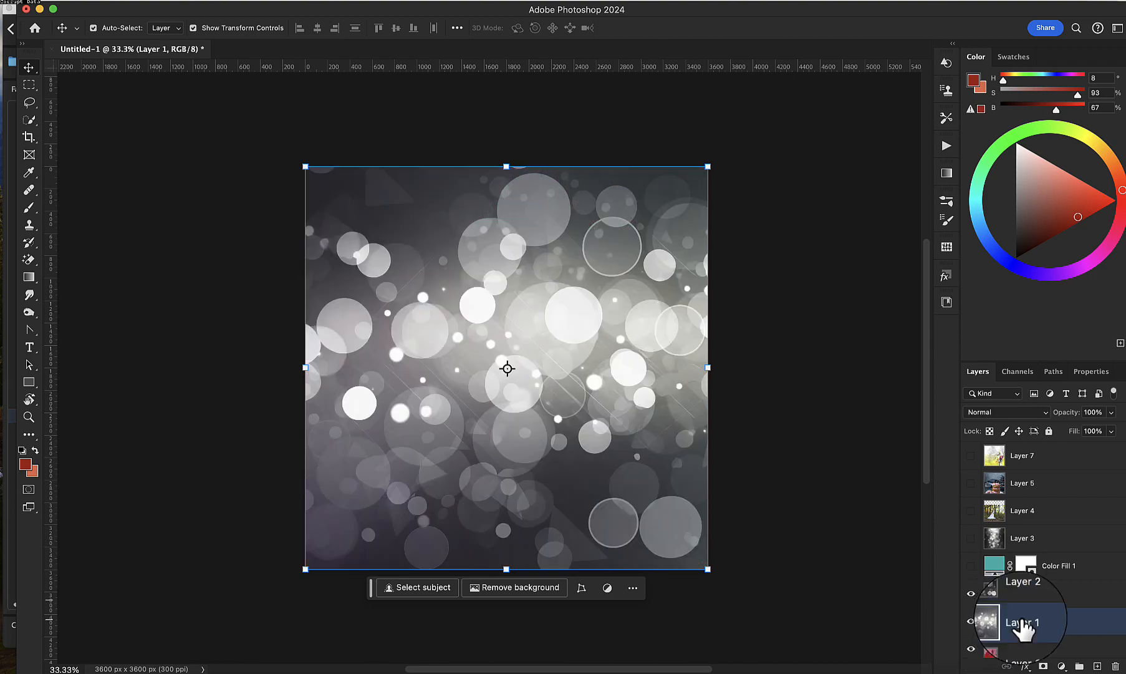
left_click(1011, 416)
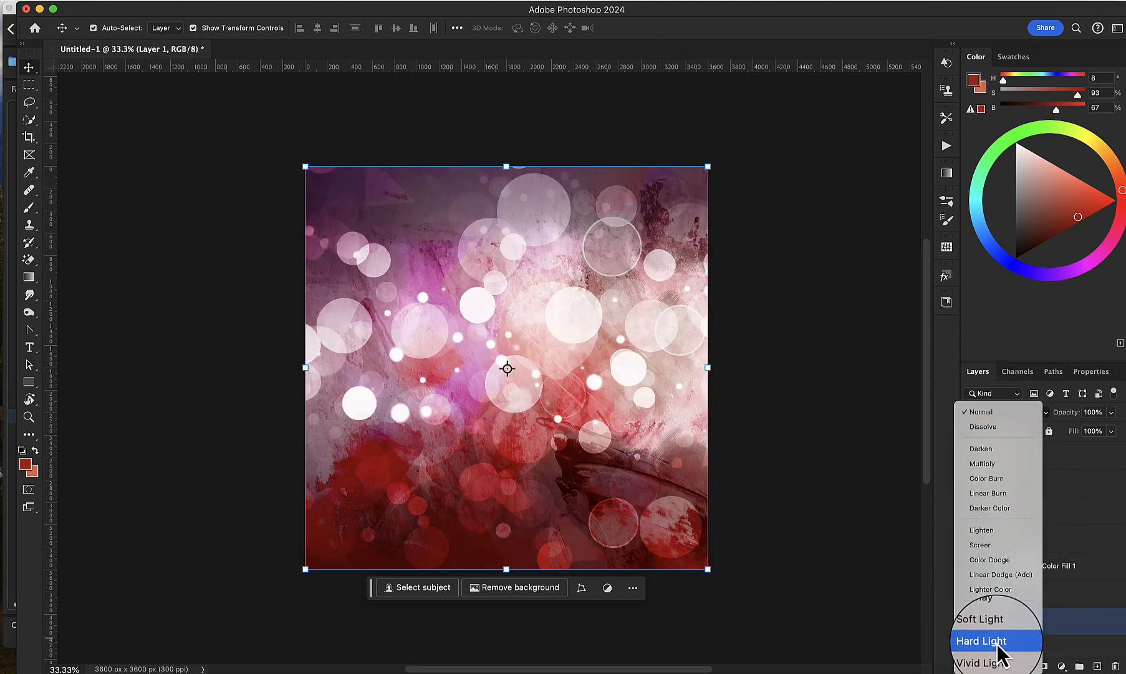
left_click(997, 638)
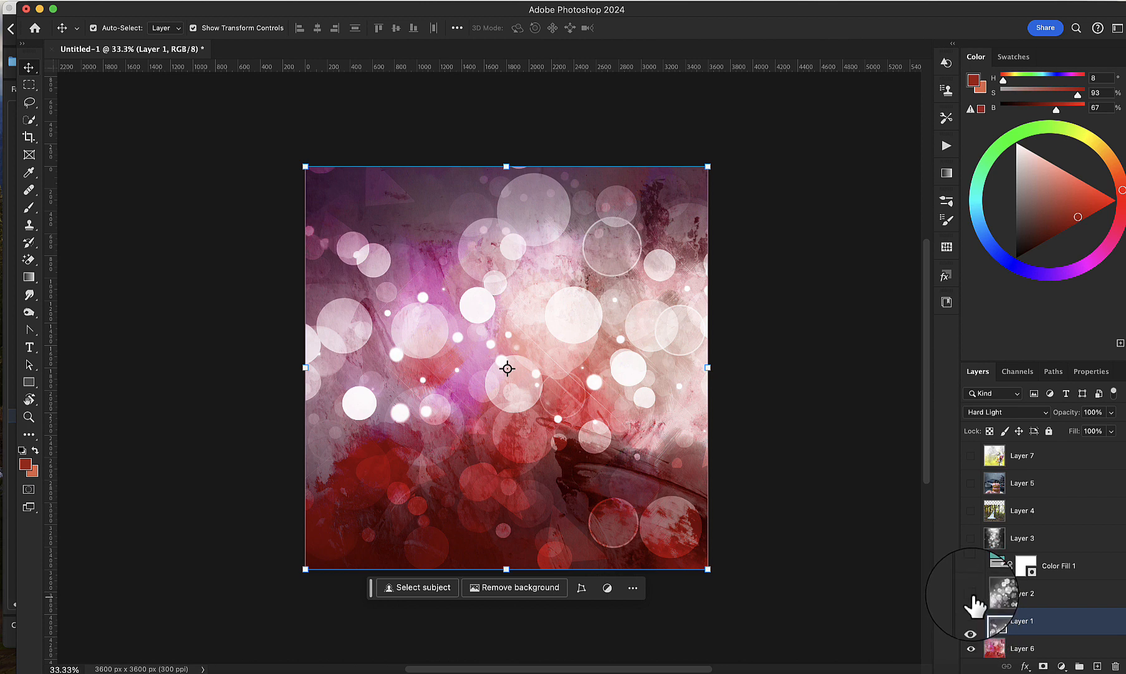
Hide Layers 2 and 1, and show Layer 3 with its blend mode set back to Normal
left_click(971, 593)
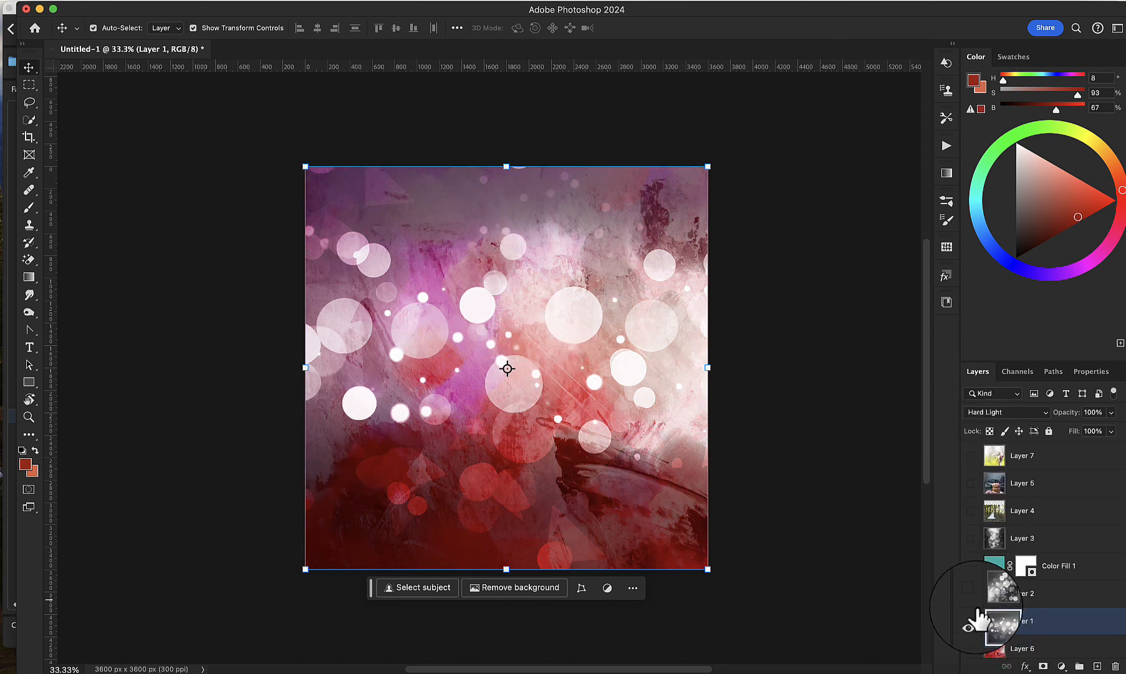
left_click(972, 622)
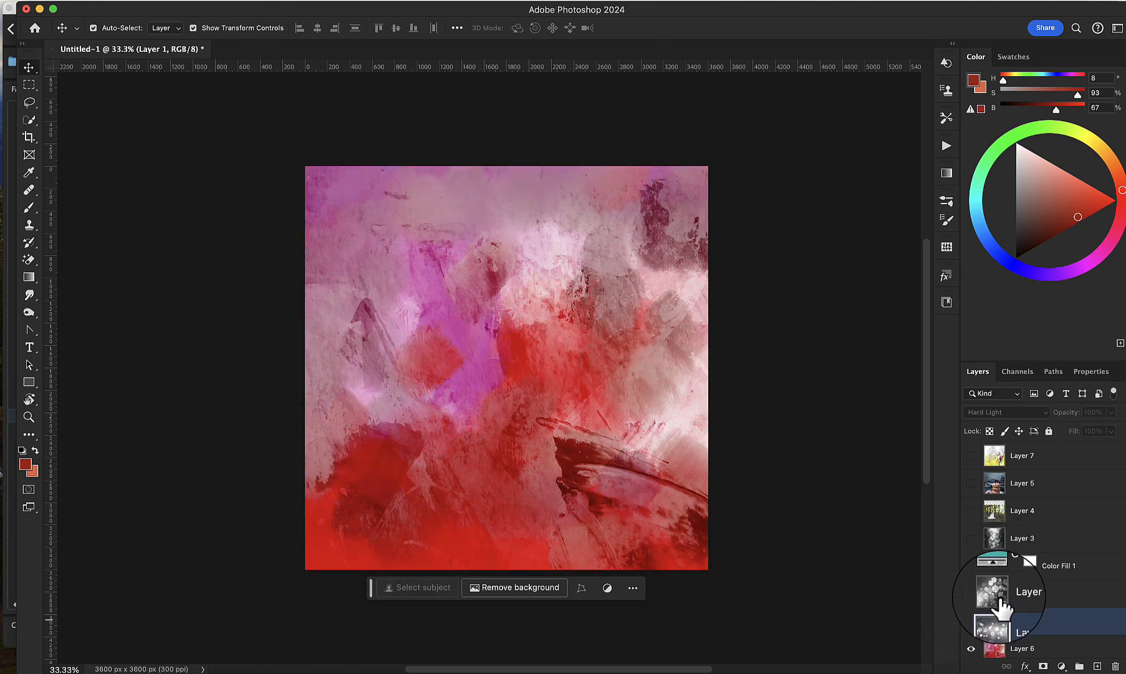
left_click(968, 537)
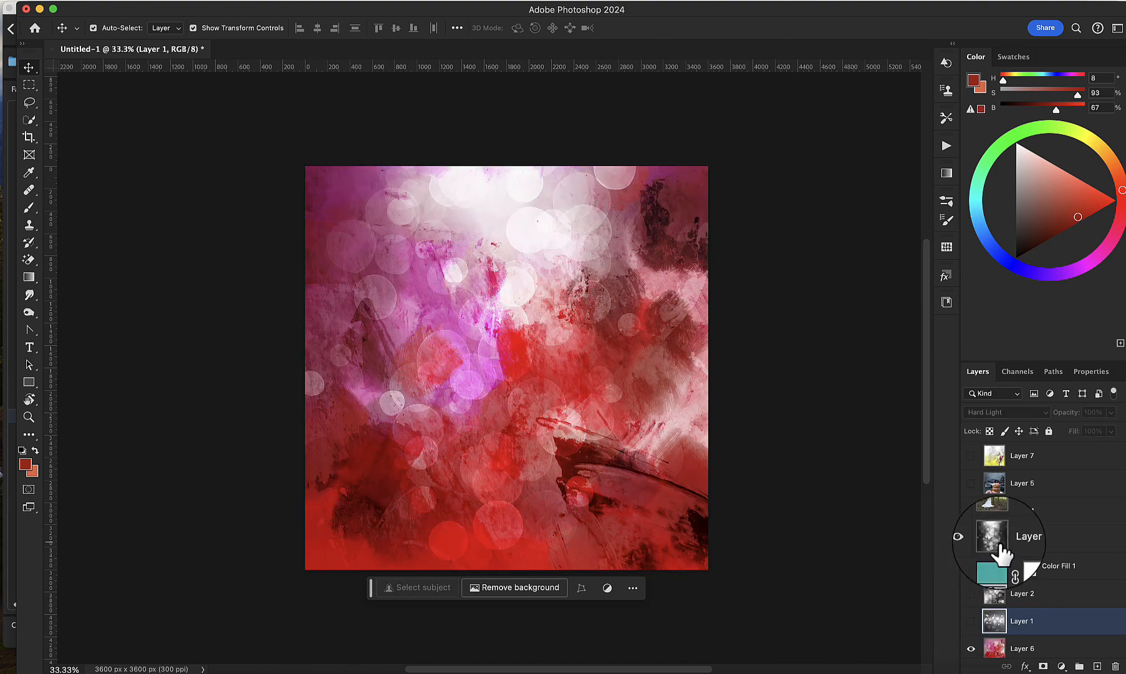
left_click(1006, 536)
left_click(1005, 413)
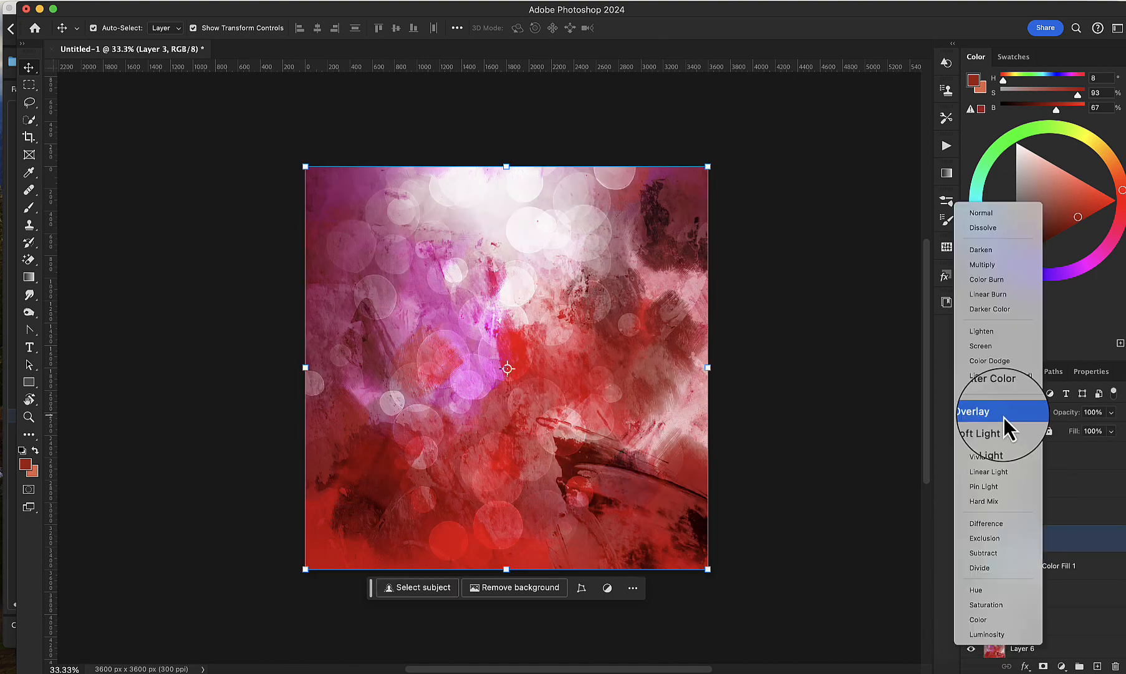
left_click(996, 215)
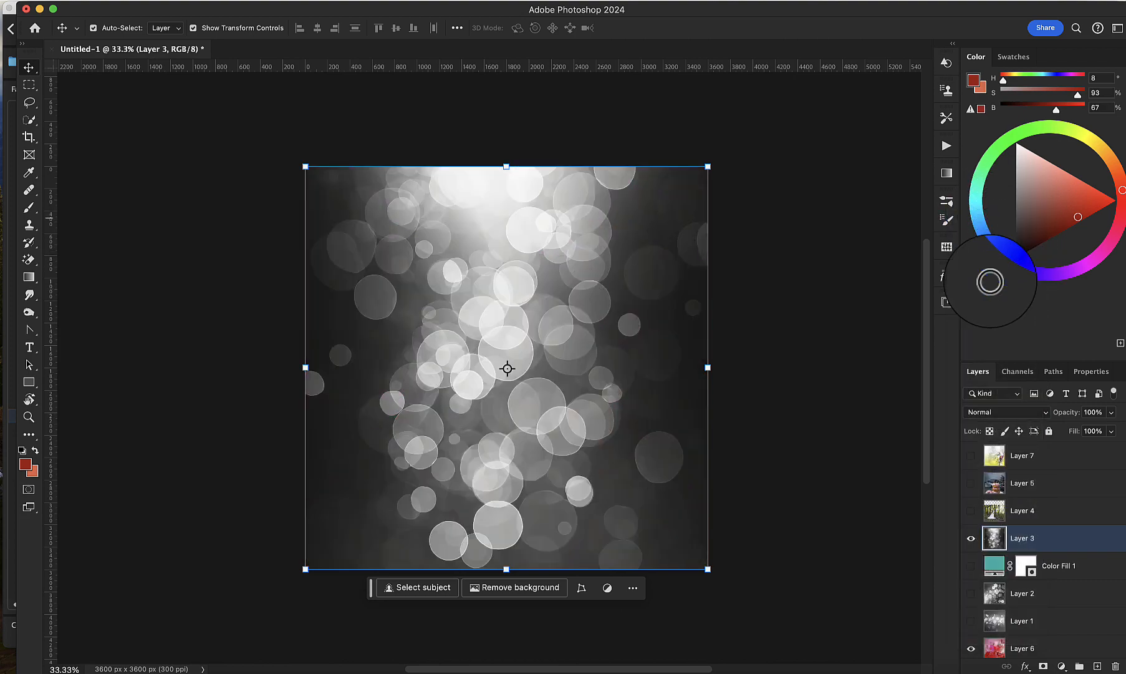
Add a gradient fill layer above Layer 3 using the pink, orange and mint preset from 2W_magicalgradients2
left_click(1062, 668)
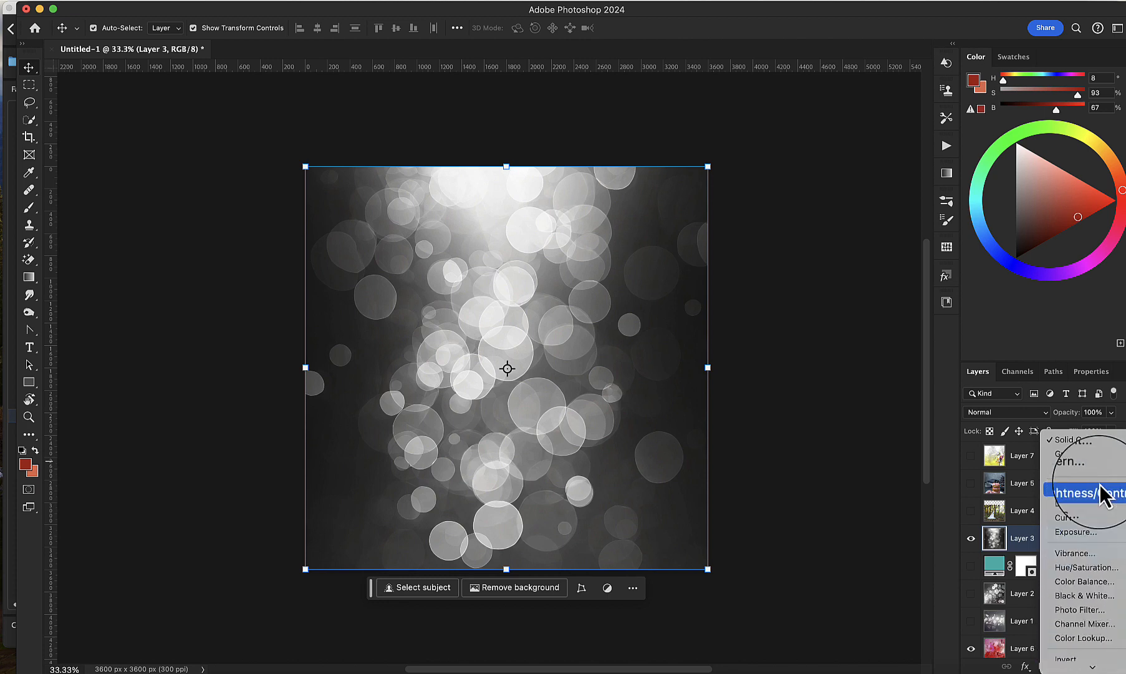
left_click(1096, 453)
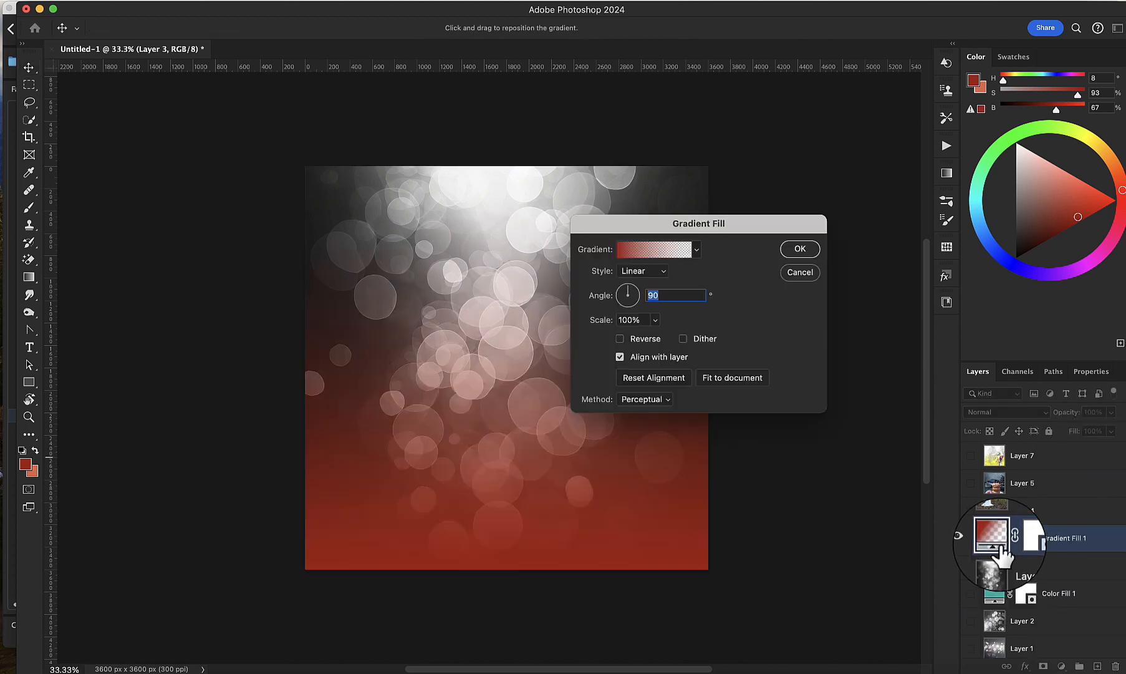
left_click(697, 252)
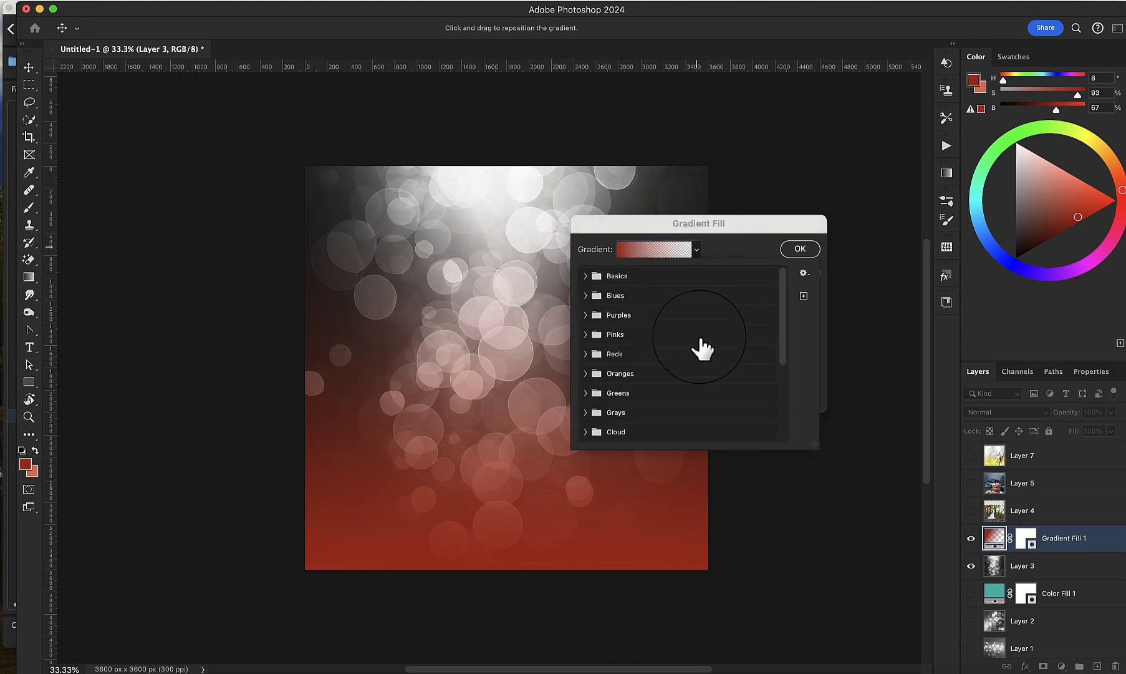
left_click_drag(781, 311, 775, 407)
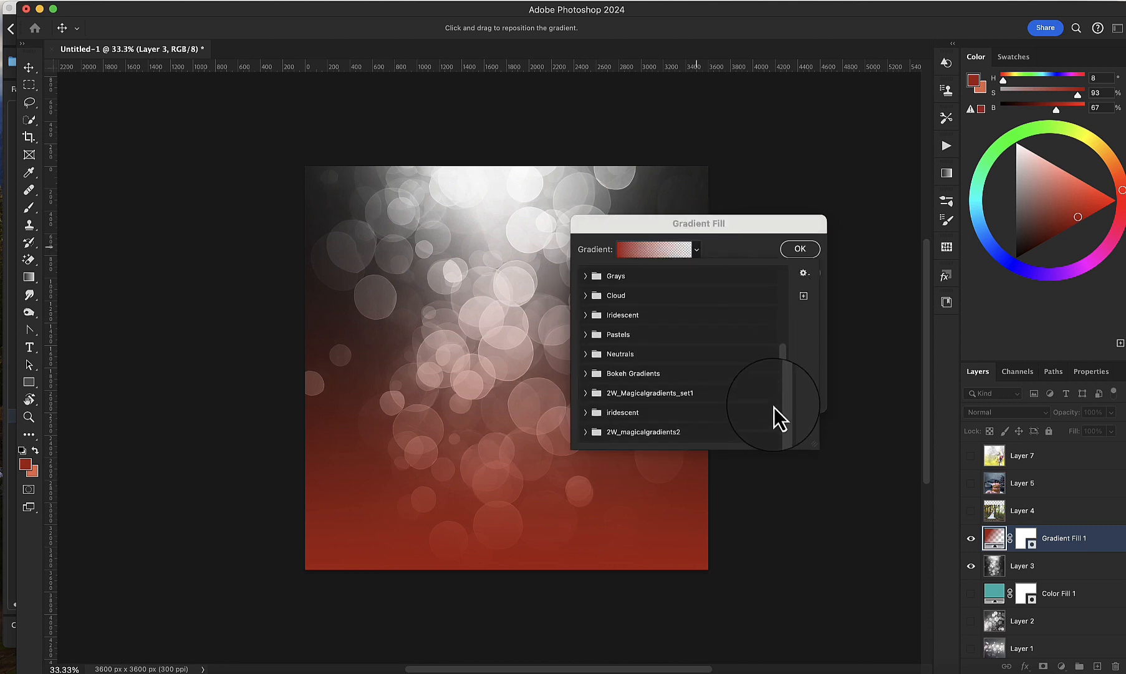
left_click(623, 434)
left_click_drag(782, 376, 782, 431)
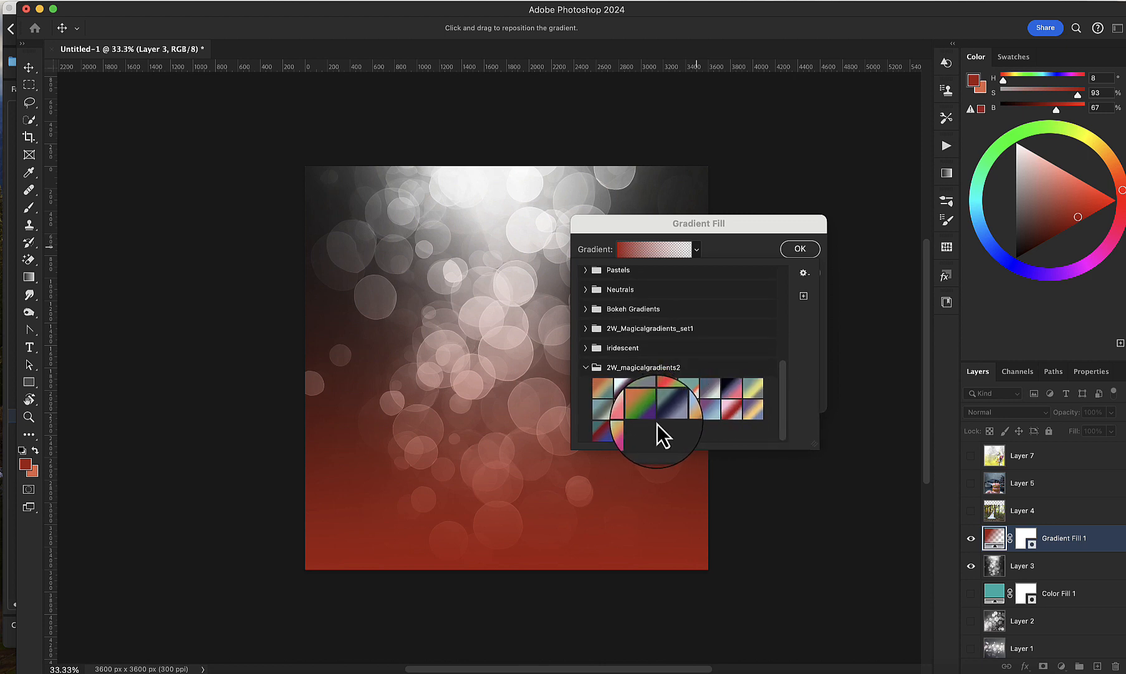
left_click(624, 434)
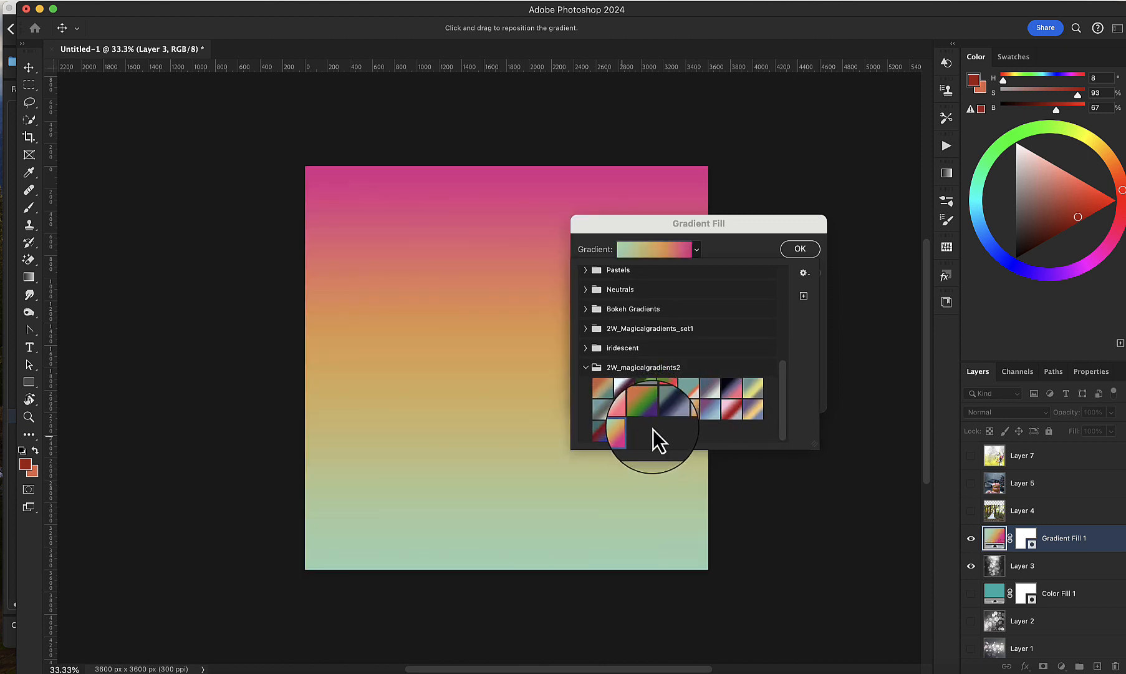
left_click(784, 257)
Clip Gradient Fill 1 to Layer 3 and set the gradient's blend mode to Overlay
left_click_drag(998, 566, 998, 548)
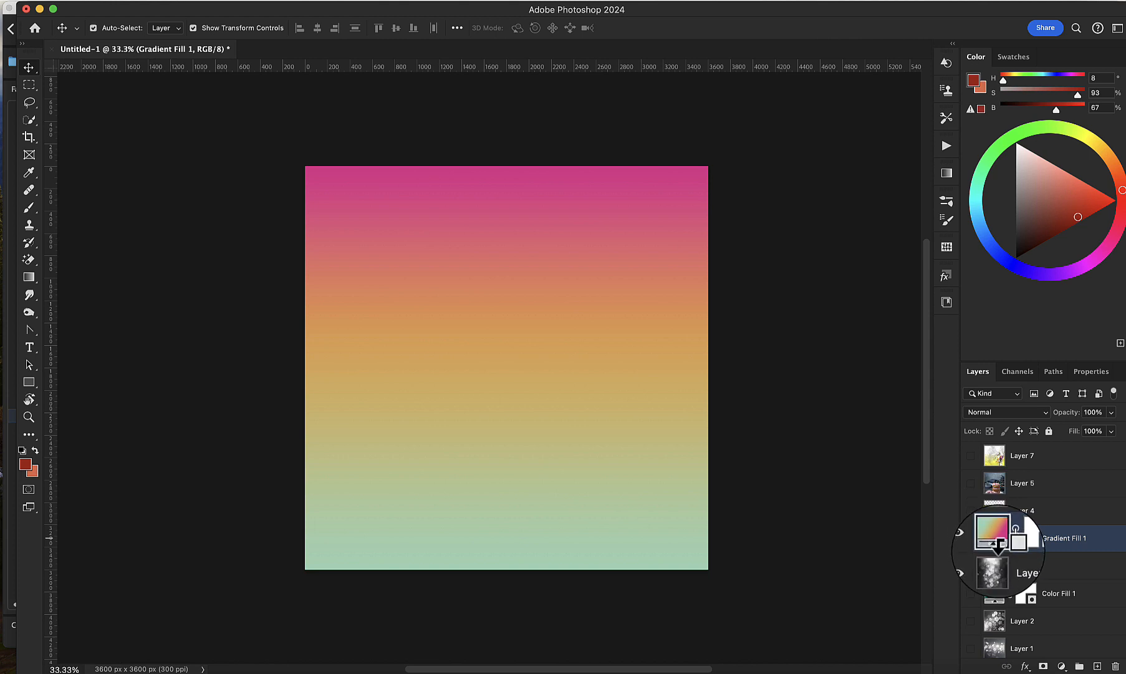
left_click(998, 548, "alt")
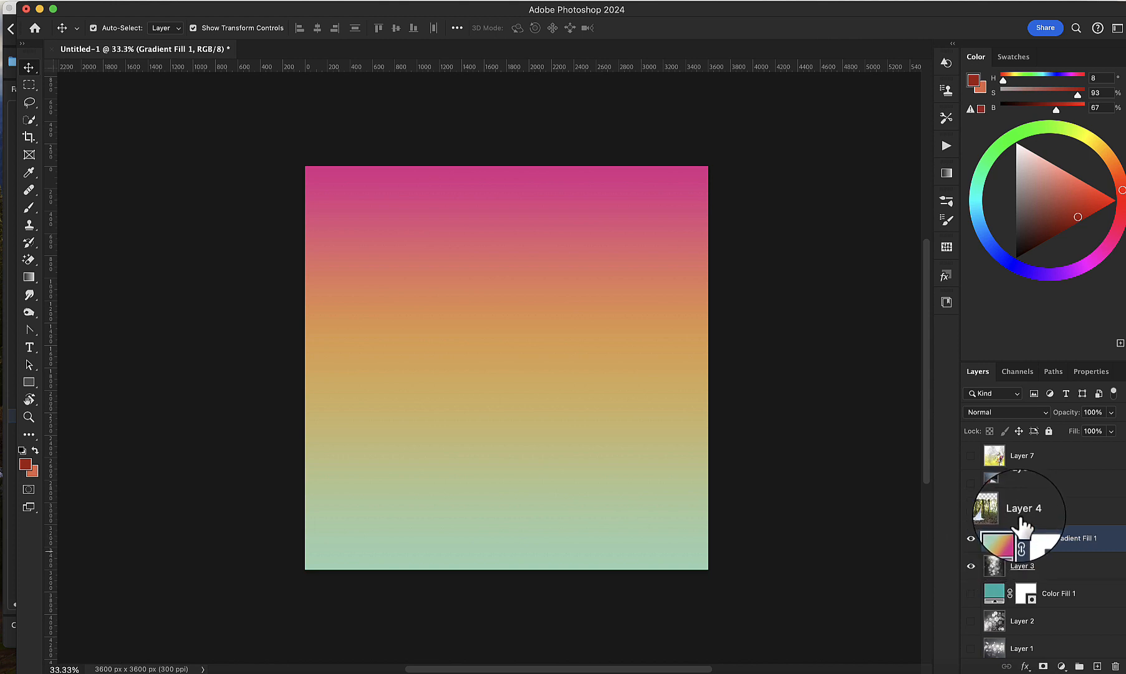
left_click(1004, 413)
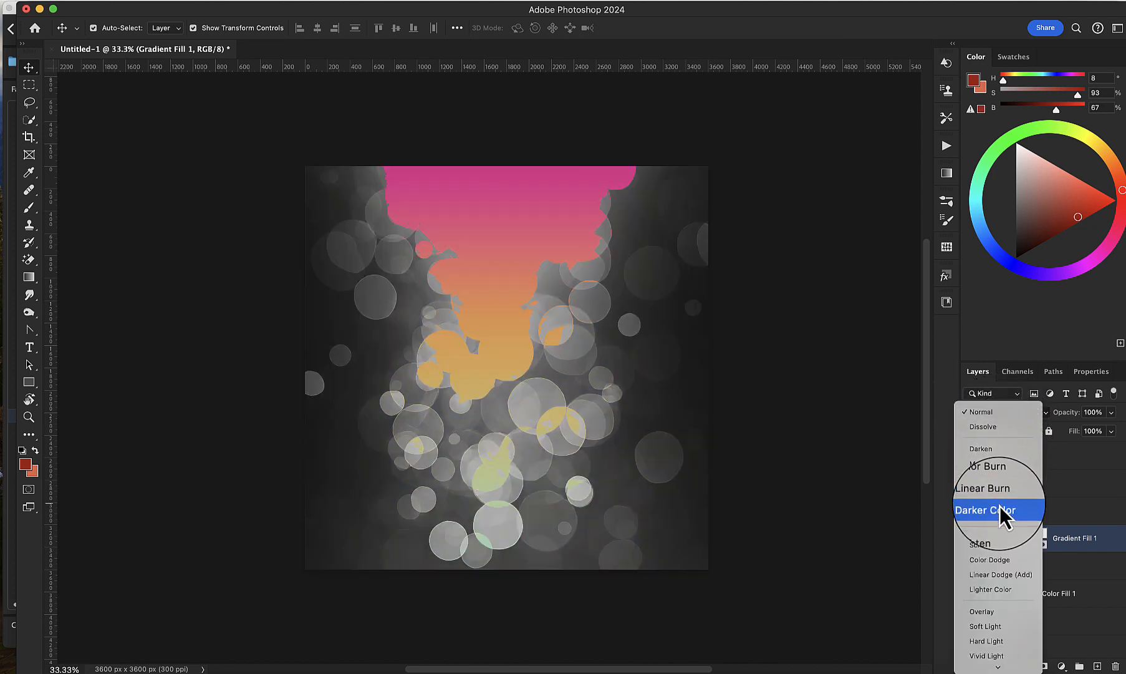
left_click(983, 611)
left_click(1004, 567, "alt")
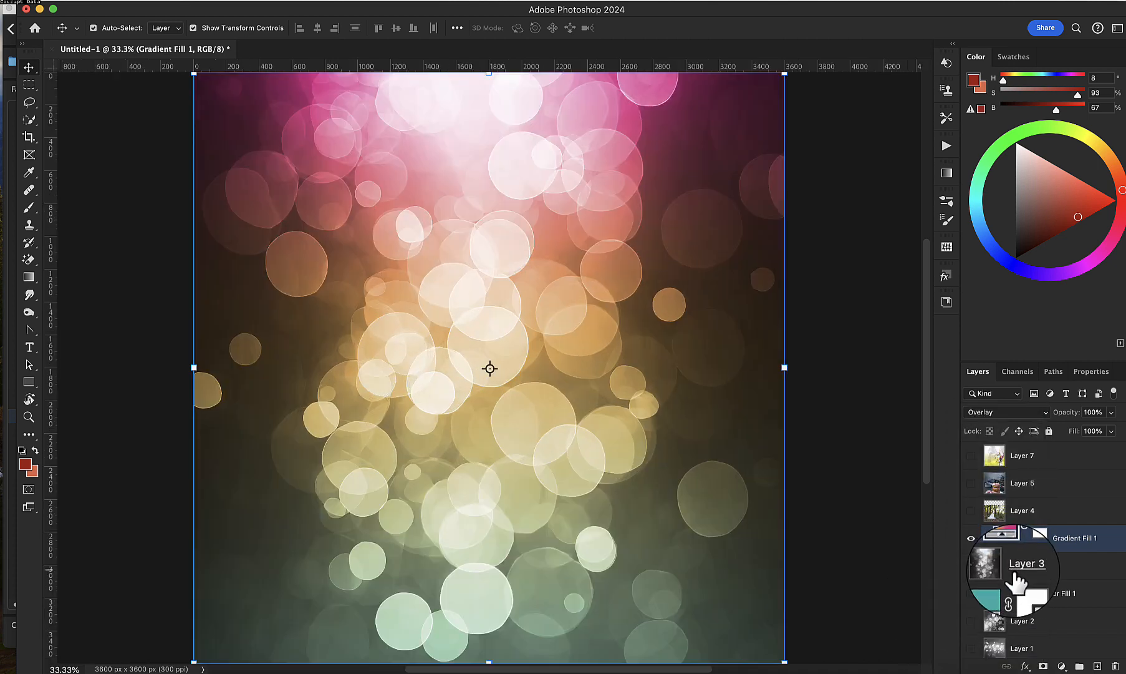
Set Layer 3's blend mode to Overlay, and leave only Layer 3 and its clipped Gradient Fill 1 visible
left_click(995, 416)
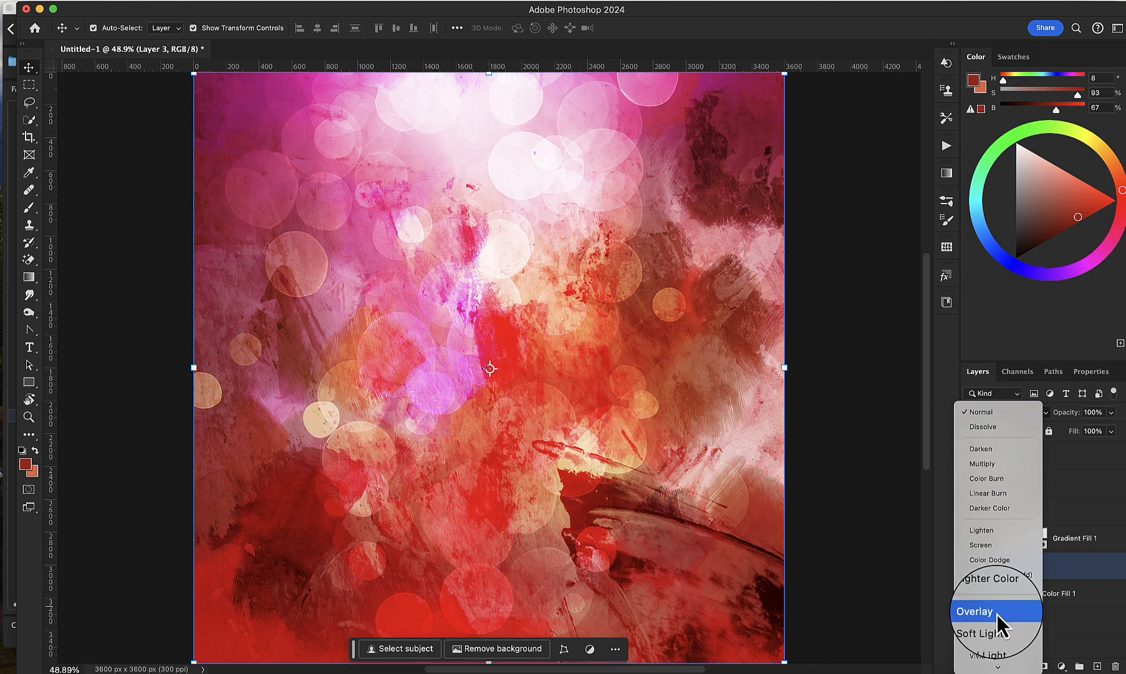
left_click(996, 613)
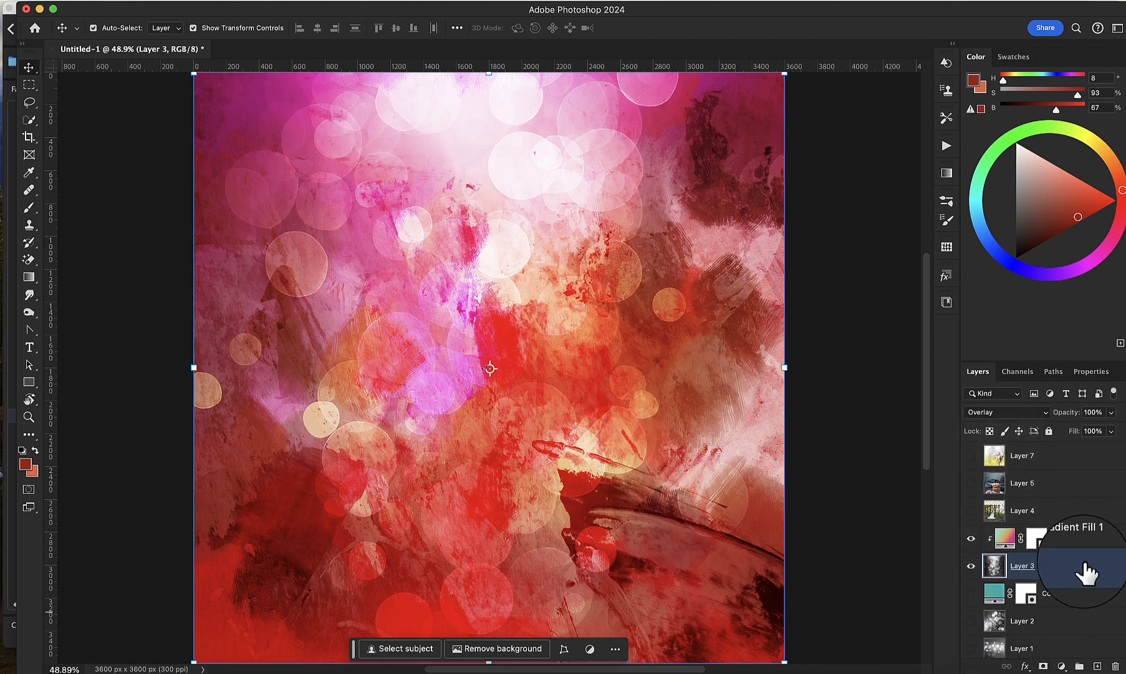
left_click(972, 593, "alt")
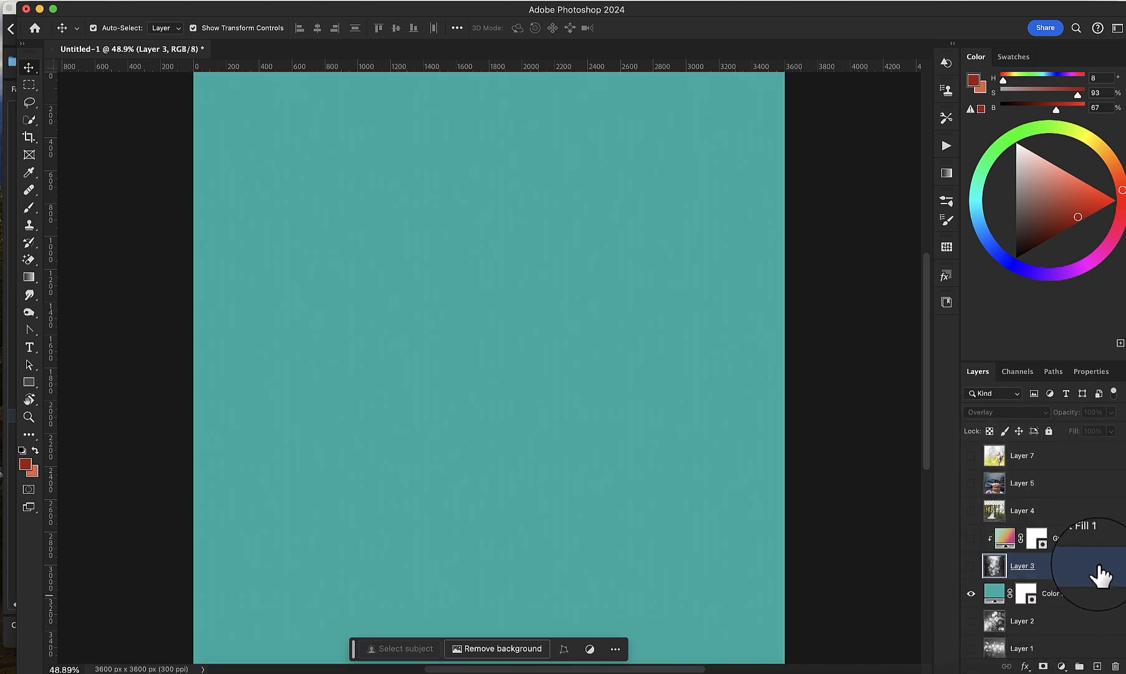
left_click(971, 593)
left_click(970, 564)
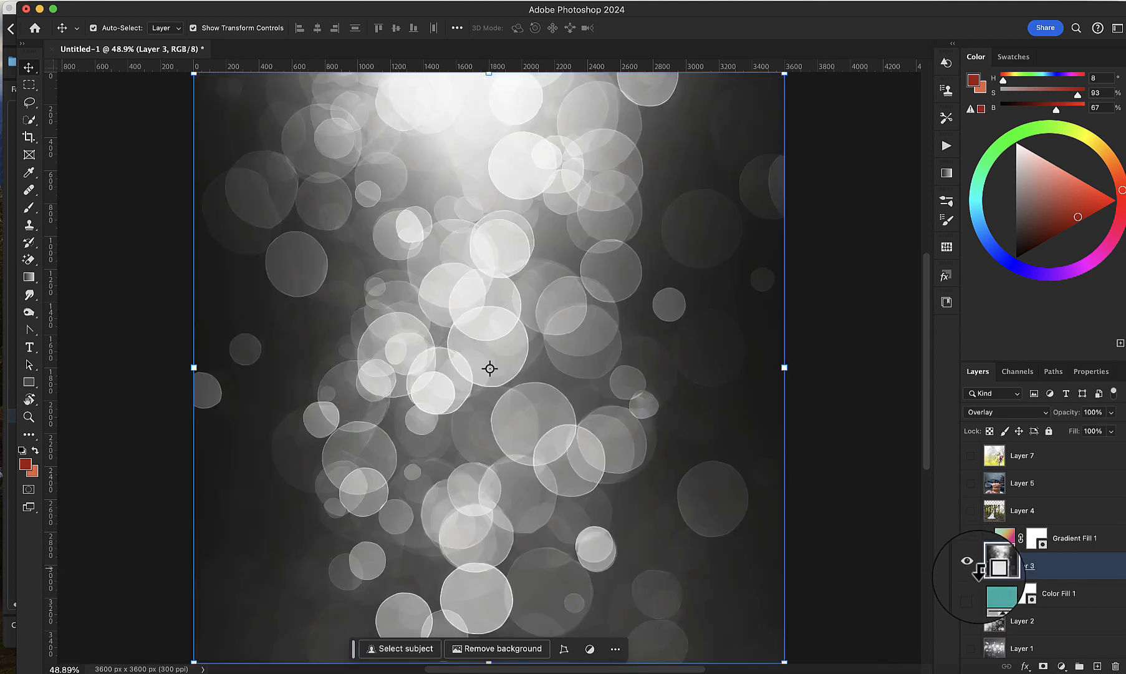
left_click(971, 538)
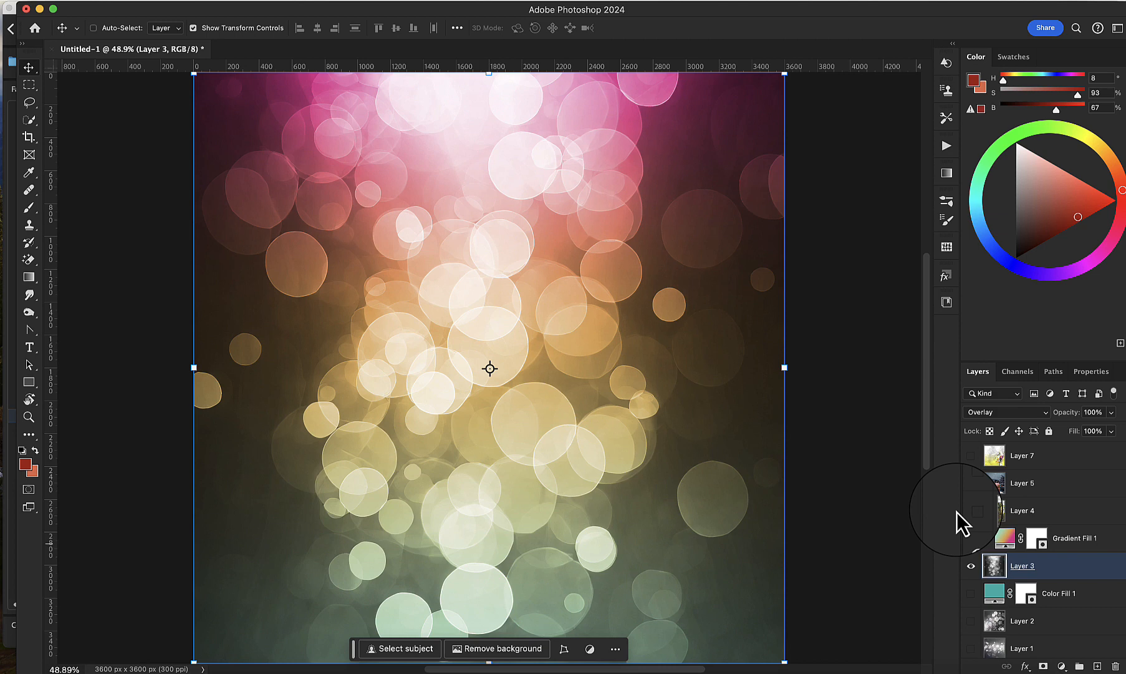
Show the teal Color Fill 1 beneath Layer 3 and compare the result with and without Gradient Fill 1
key("super+minus")
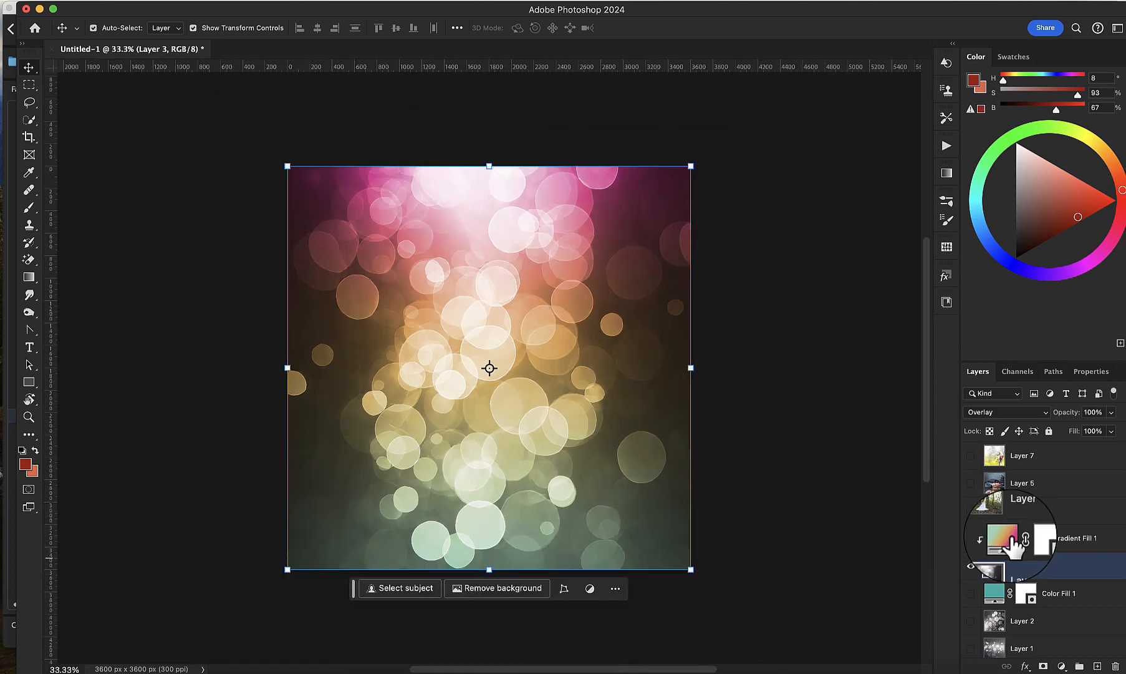
left_click(971, 594)
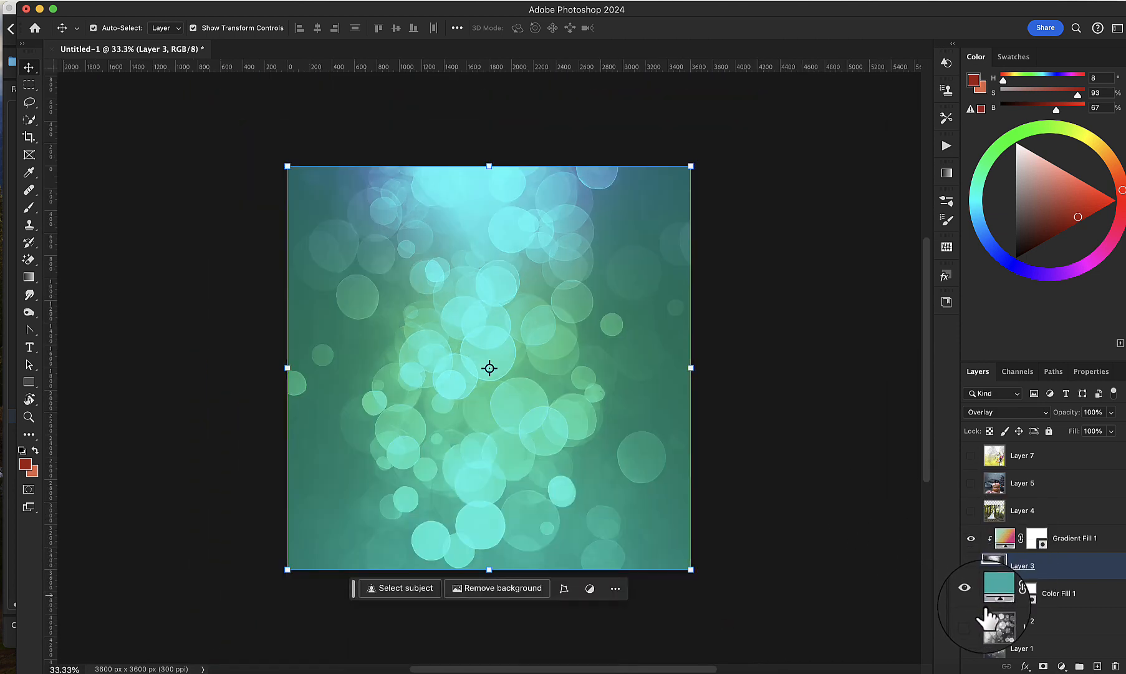
left_click(970, 538)
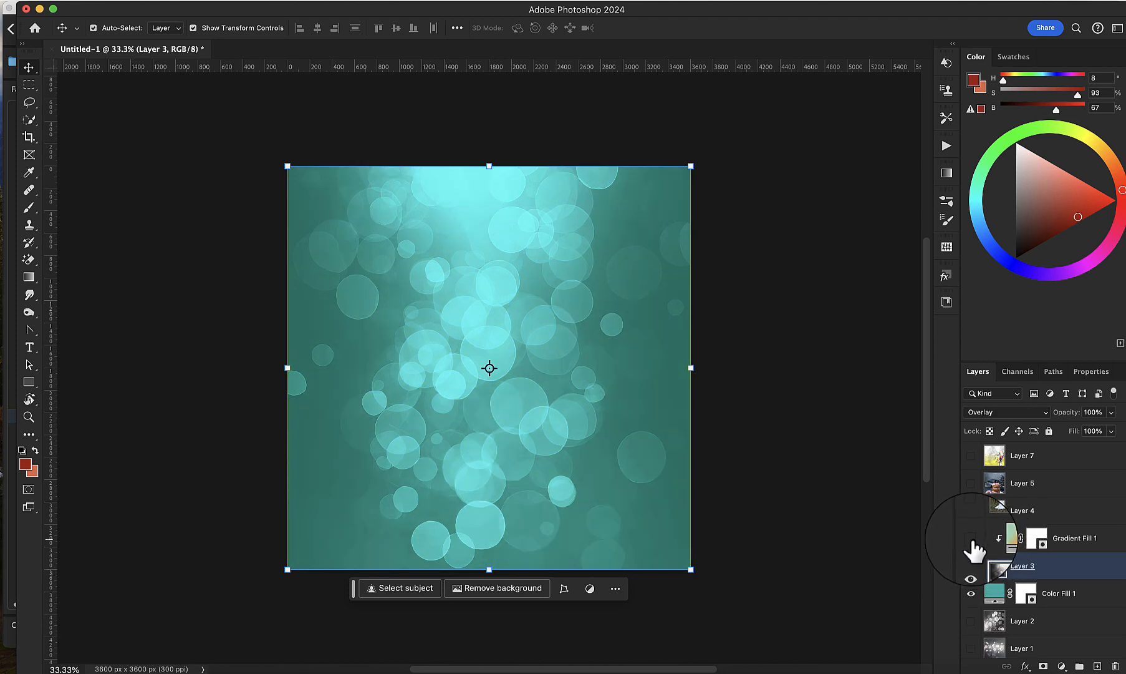
left_click(970, 538)
Change Gradient Fill 1 to the purple, yellow and blue preset from 2W_magicalgradients2, after trying the red and white preset
double_click(1004, 538)
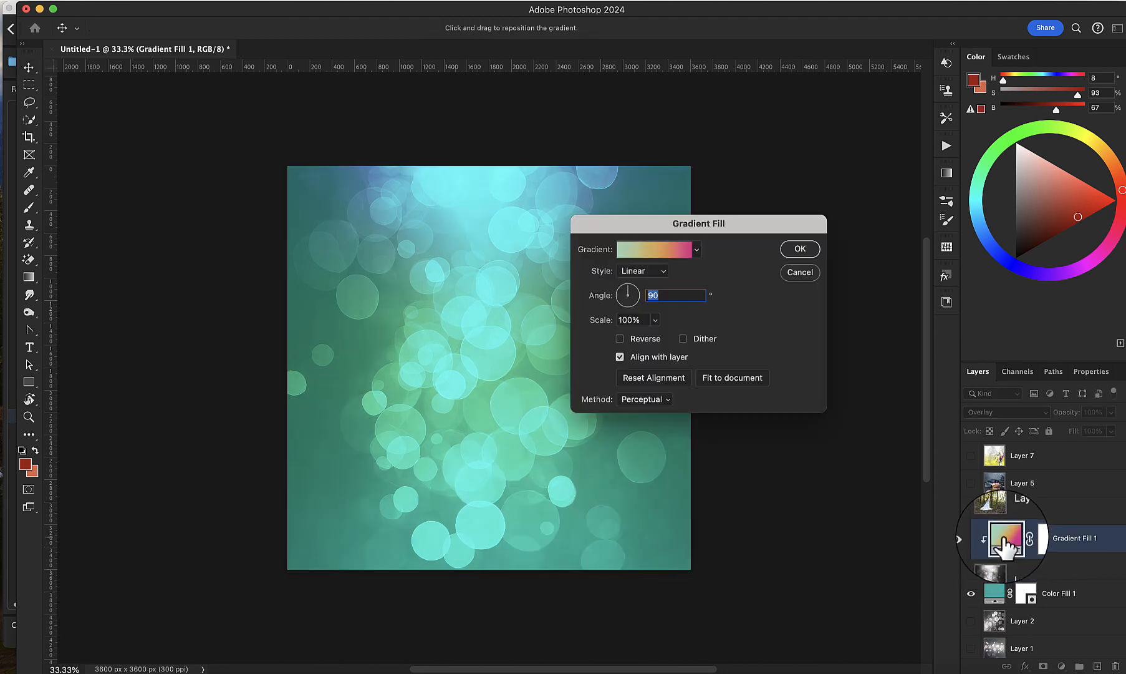
left_click(698, 249)
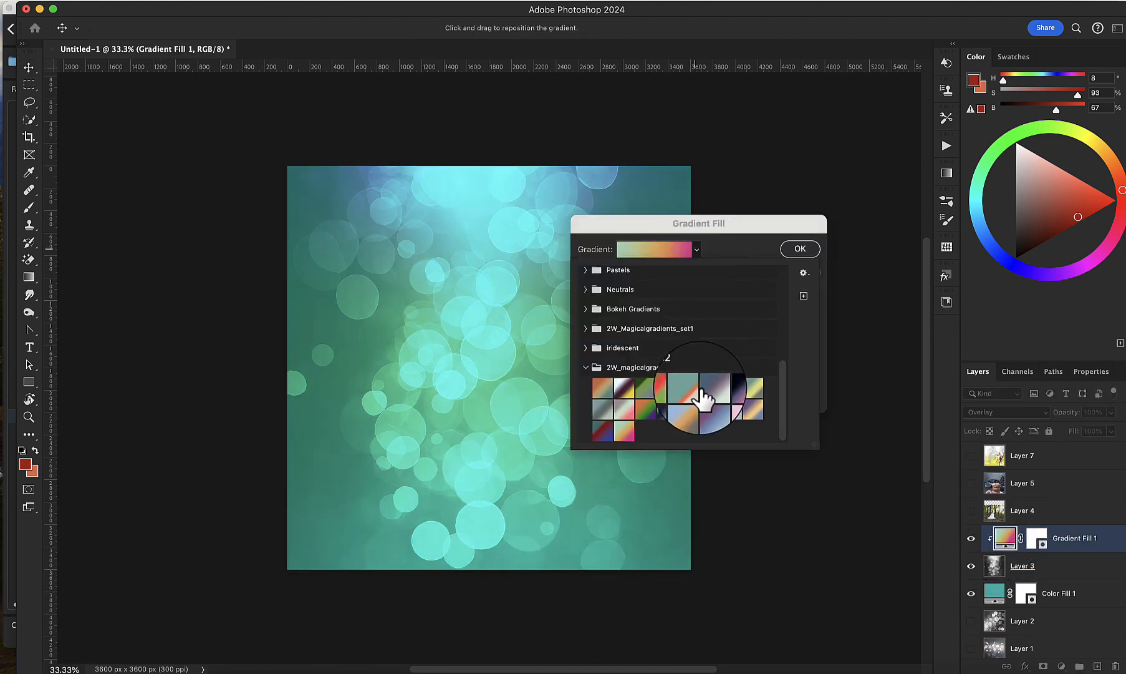
left_click(731, 409)
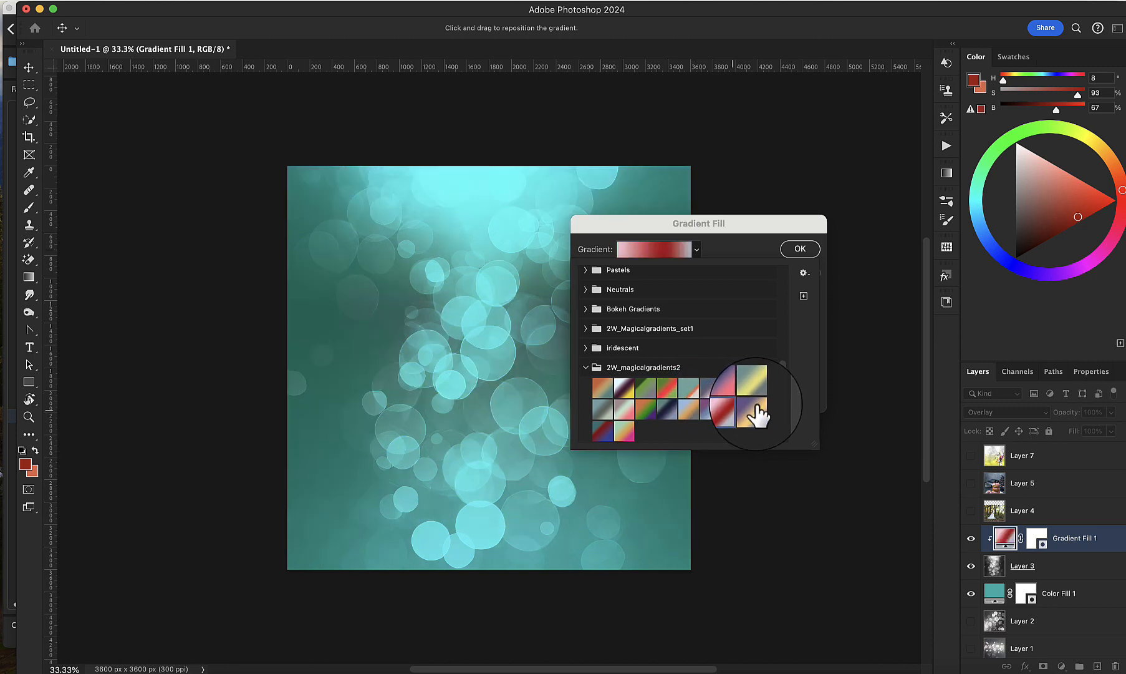
left_click(756, 413)
left_click(799, 251)
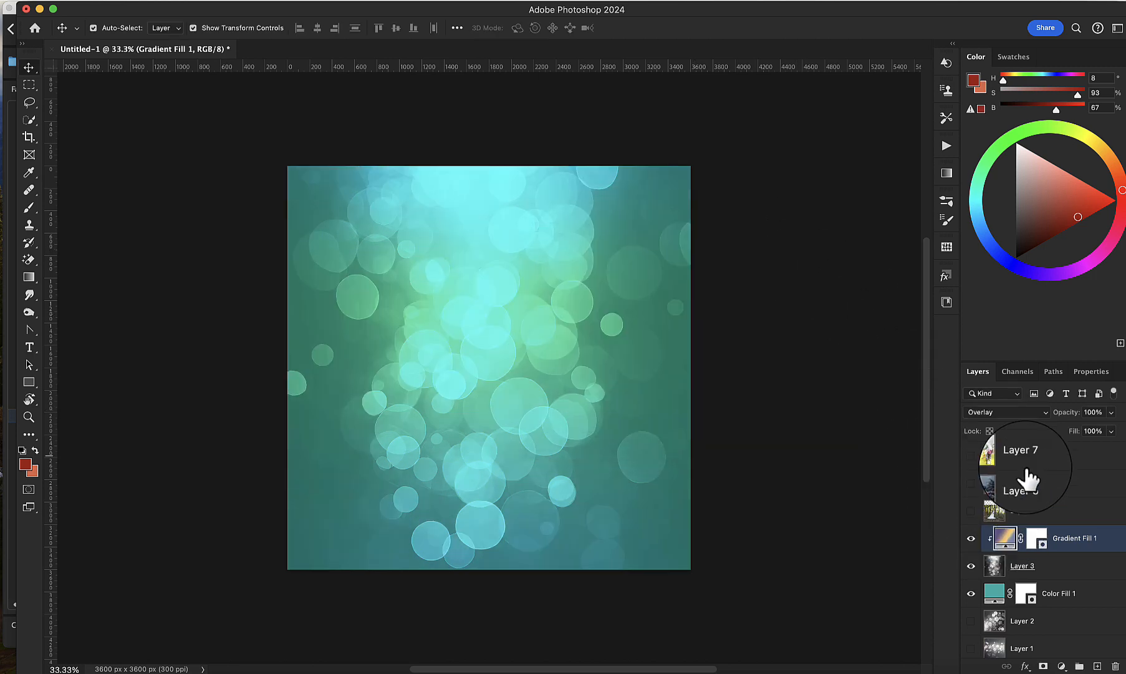
Set Gradient Fill 1's blend mode to Darker Color and hide the teal Color Fill 1
left_click(1010, 413)
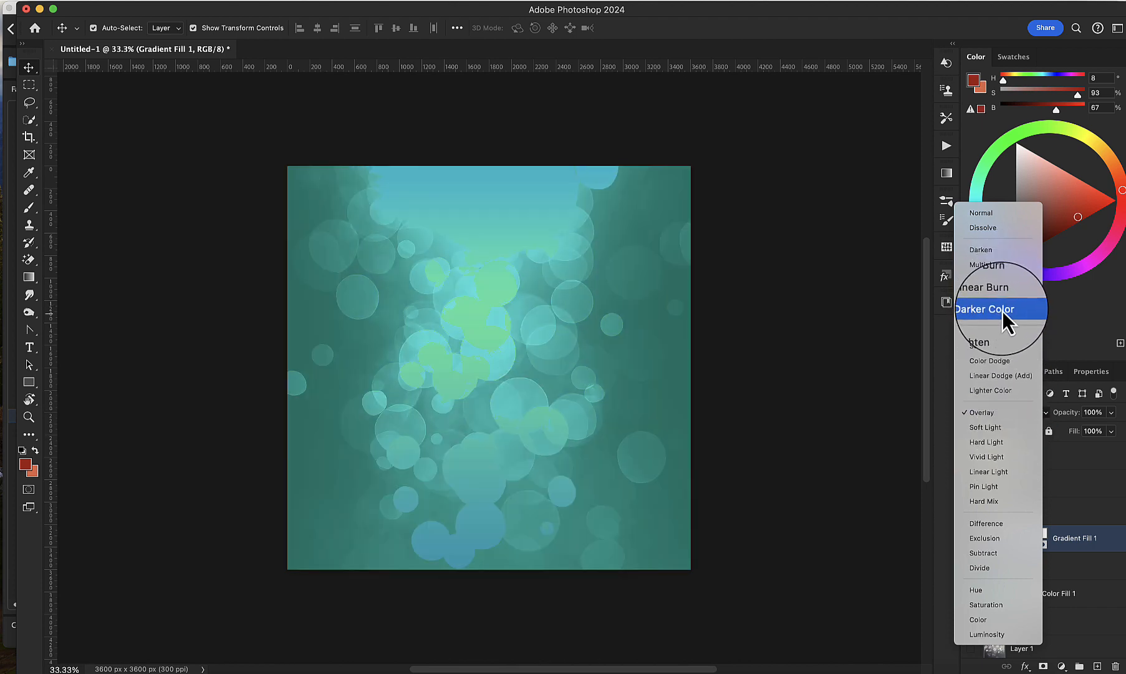
left_click(1001, 311)
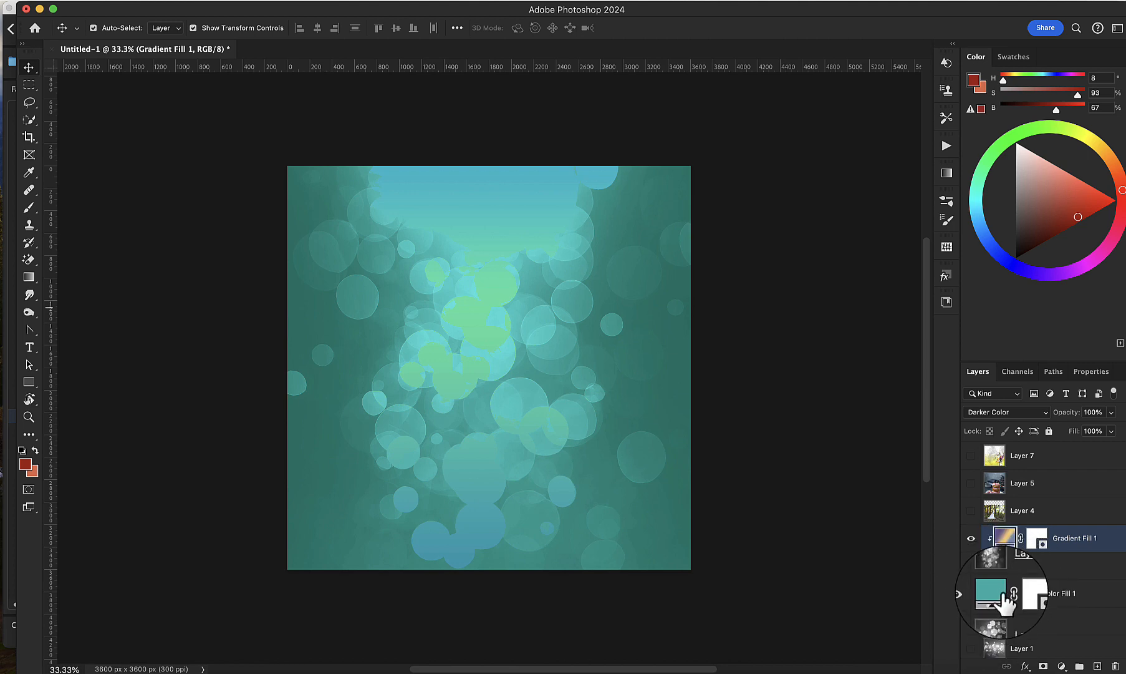
left_click(971, 596)
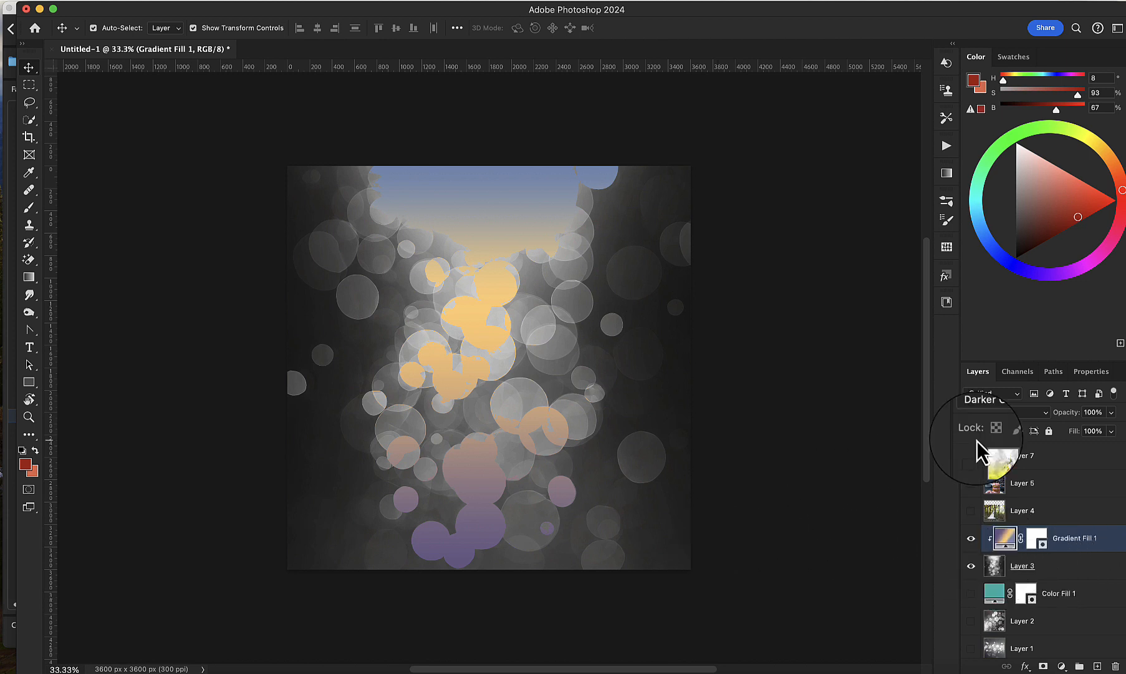
Move Layer 7 below Layer 1 and show it as the backdrop, and set Gradient Fill 1's blend mode to Overlay
mouse_move(1035, 461)
left_mouse_down()
mouse_move(1035, 652)
mouse_move(1023, 626)
left_mouse_up()
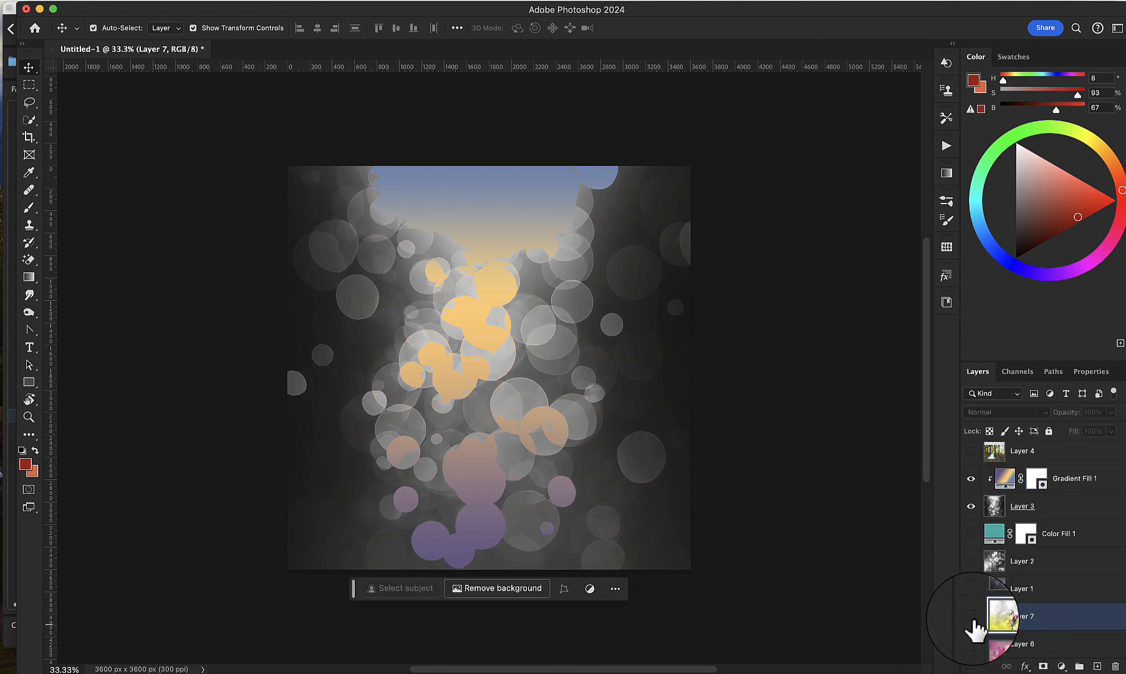
left_click(971, 616)
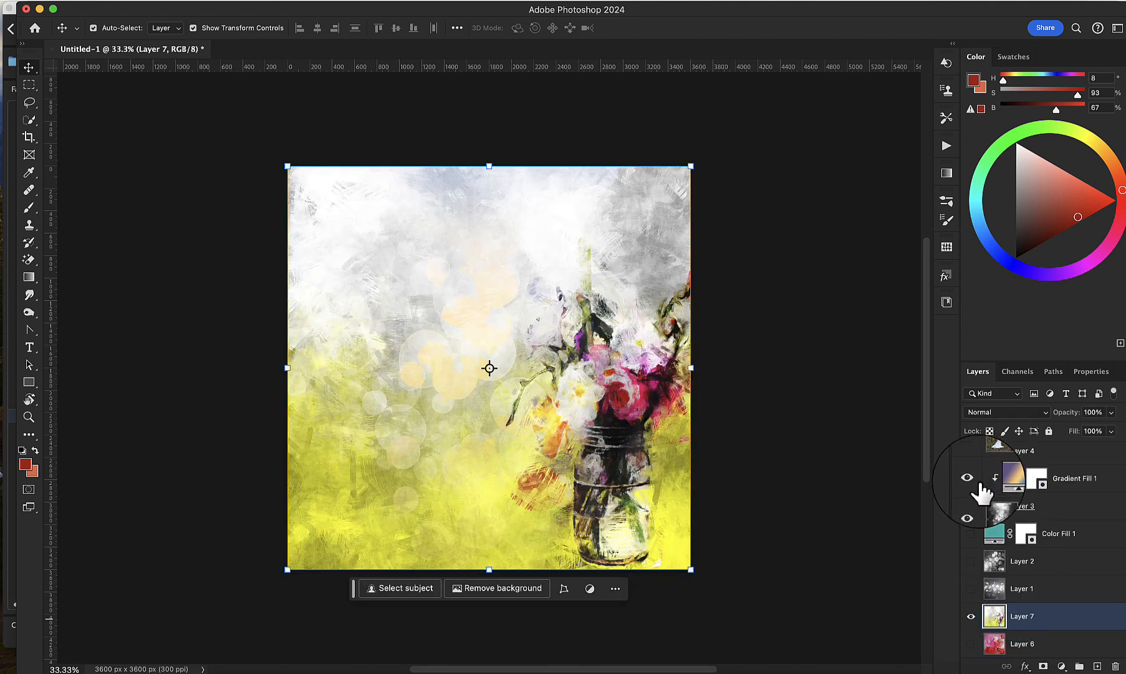
left_click(1006, 478)
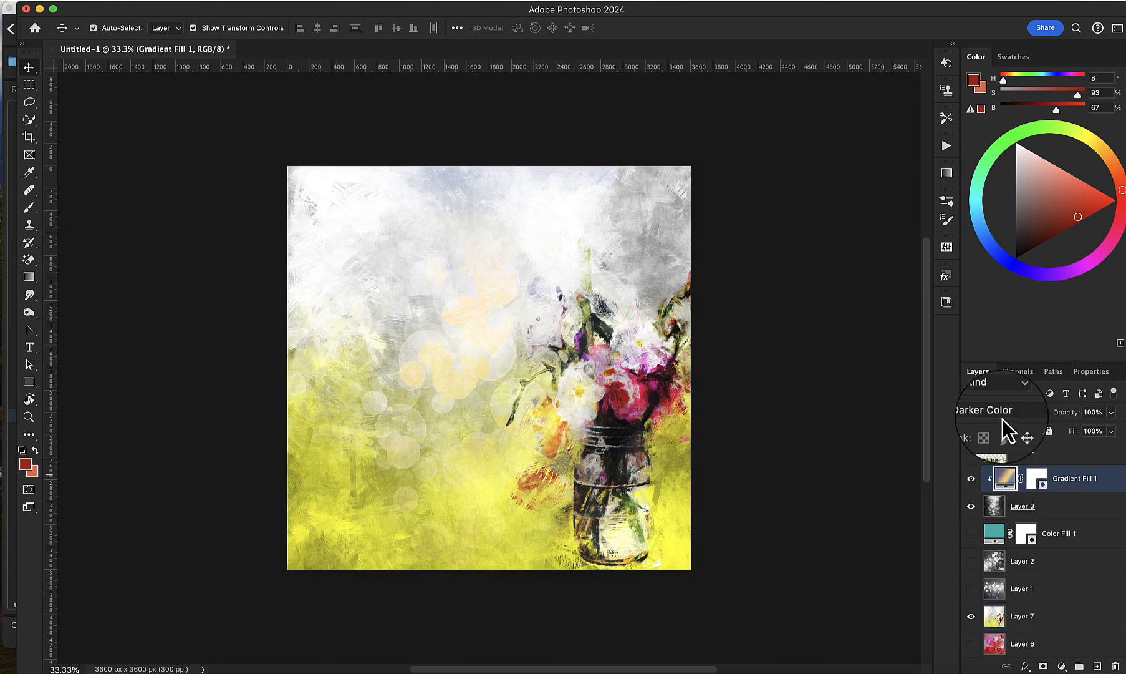
left_click(998, 417)
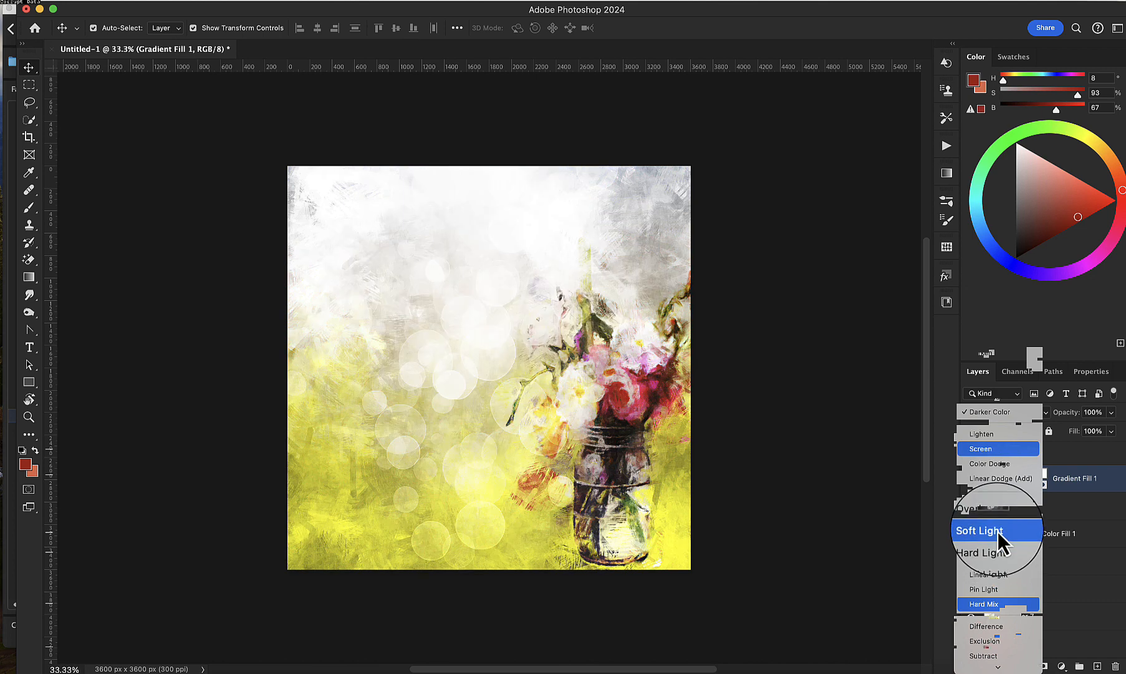
left_click(1001, 516)
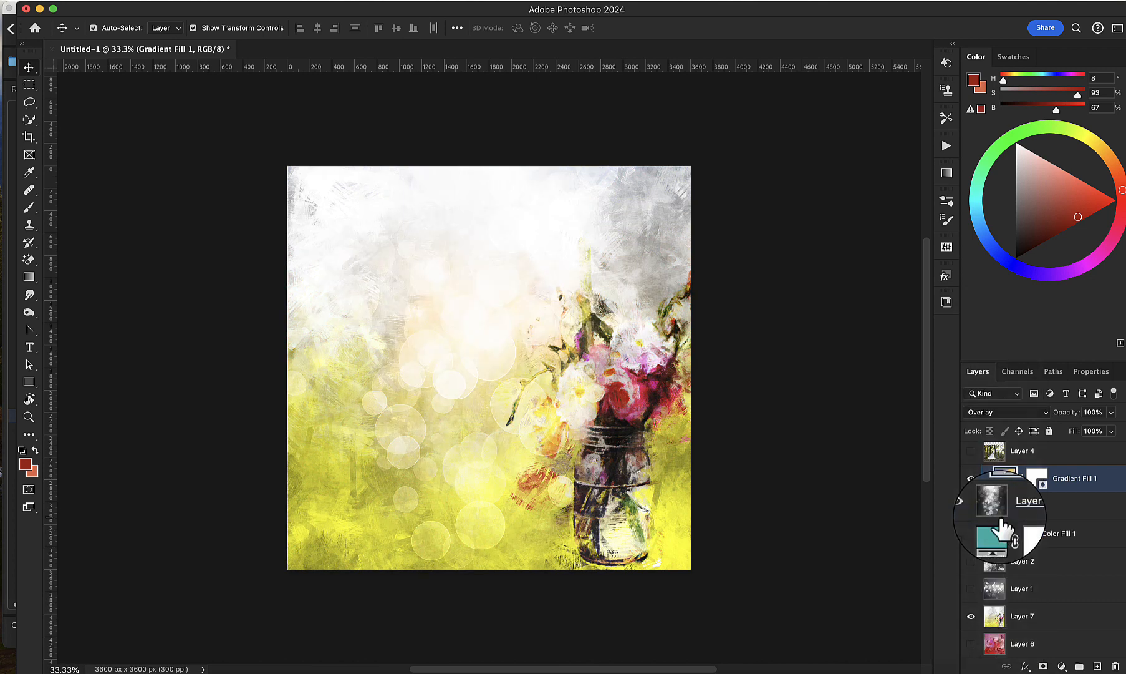
Preview Layers 2 and 1 together with Layer 3 and the gradient over the Layer 7 painting
left_click(971, 562)
left_click(971, 589)
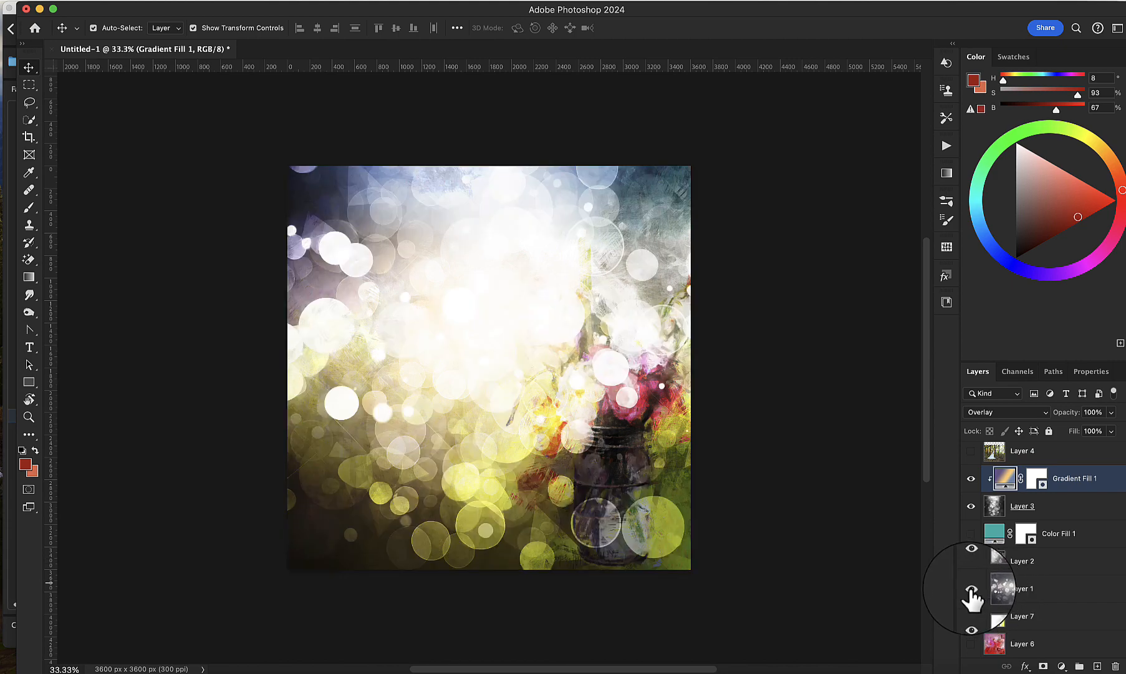
left_click(971, 588)
left_click(972, 561)
Hide Layer 3 and its clipped Gradient Fill 1 so only the Layer 7 painting is visible
left_click(972, 511)
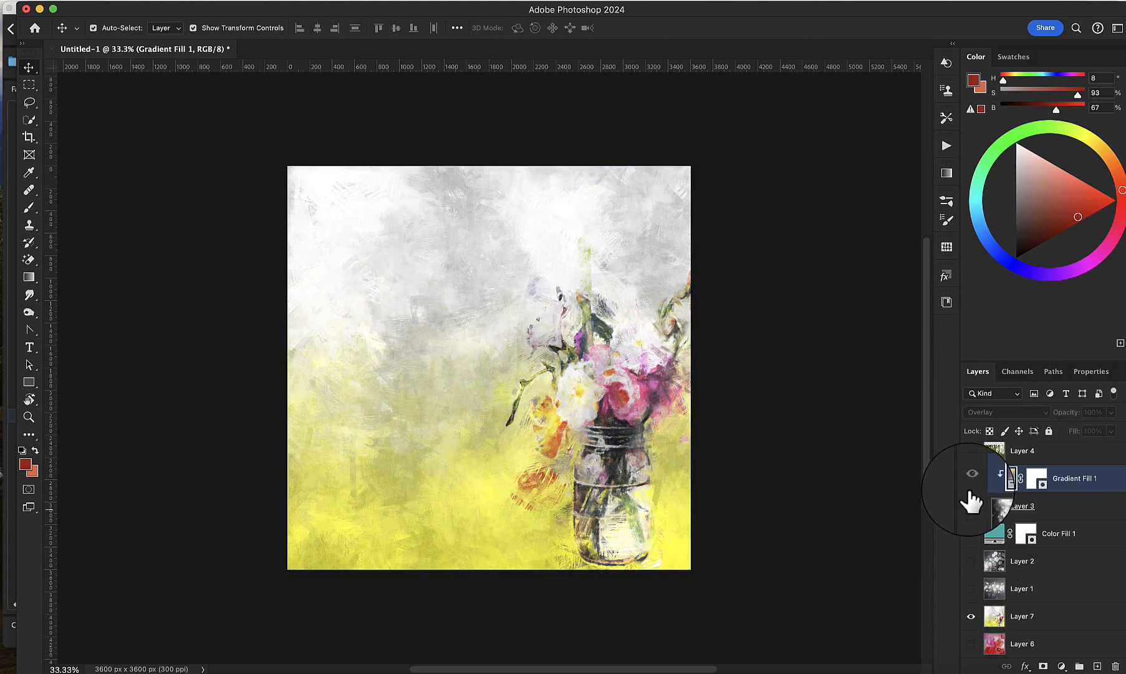
left_click(971, 500)
left_click(972, 479)
left_click(971, 508)
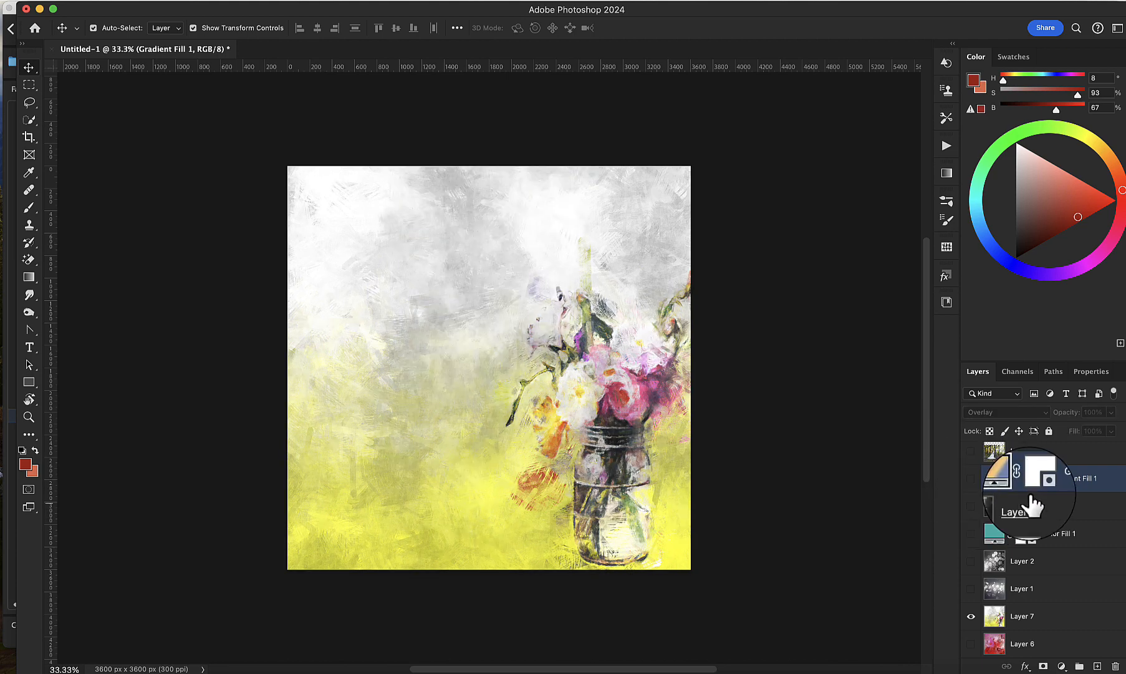
Show Layer 2 over the Layer 7 painting and move it above Layer 4 in the layer stack
left_click(998, 506)
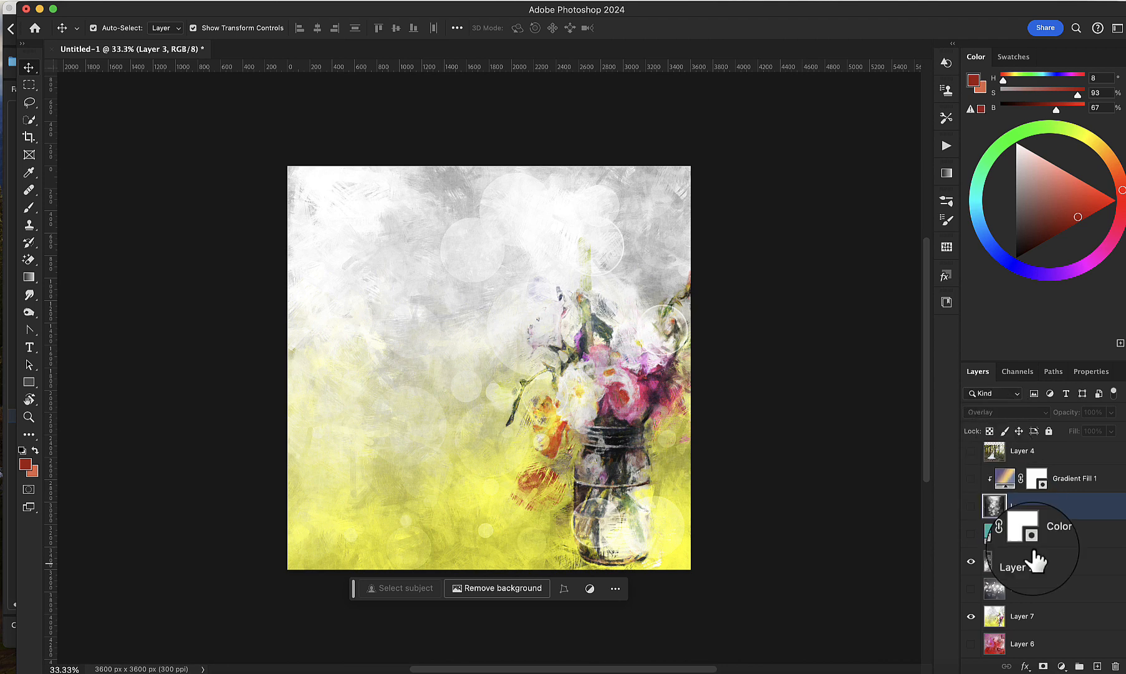
left_click_drag(999, 564, 992, 477)
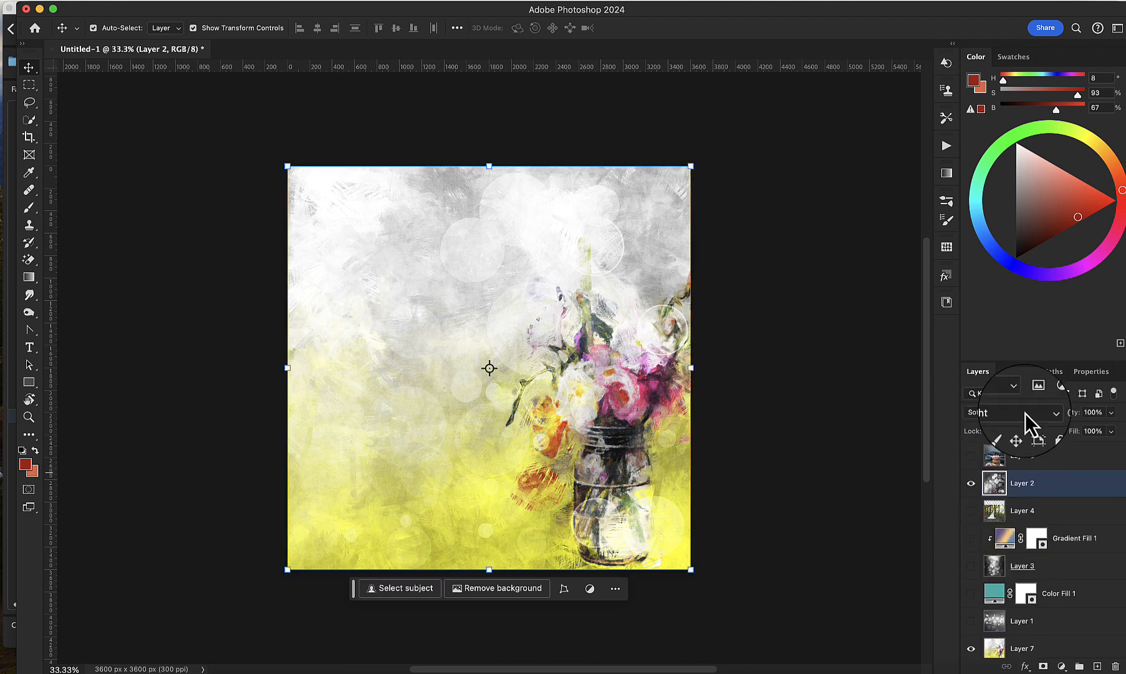
Set Layer 2's blend mode to Normal, and show Layer 4's forest photo in its place
left_click(1009, 416)
left_click(998, 195)
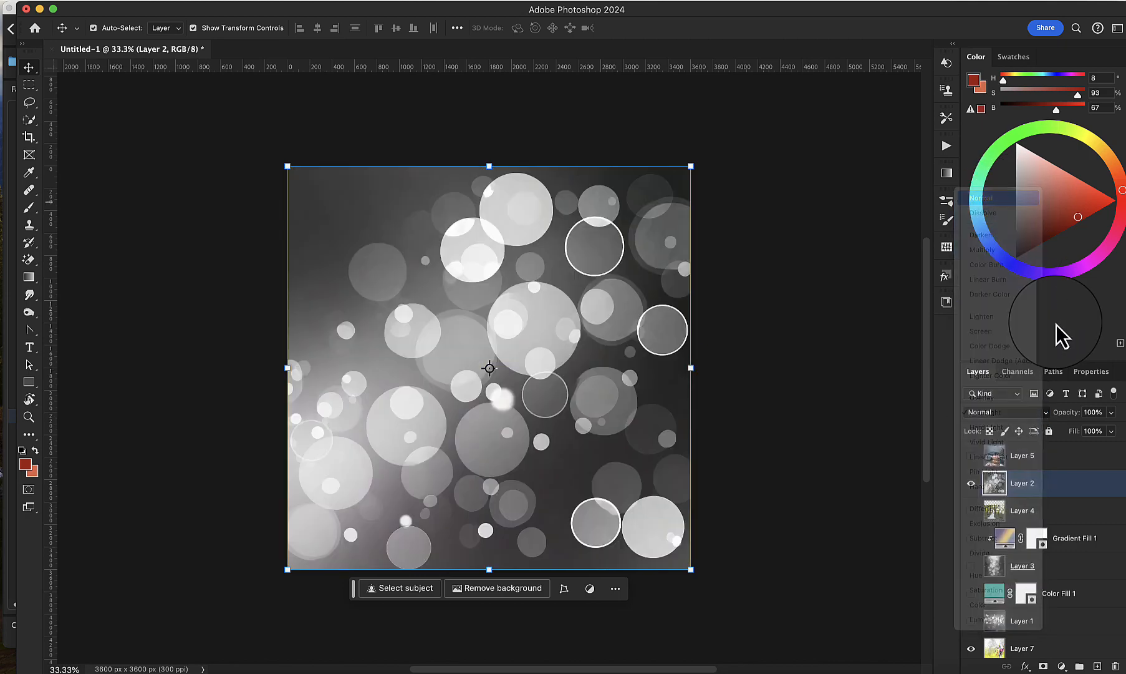
left_click(971, 510)
left_click(971, 483)
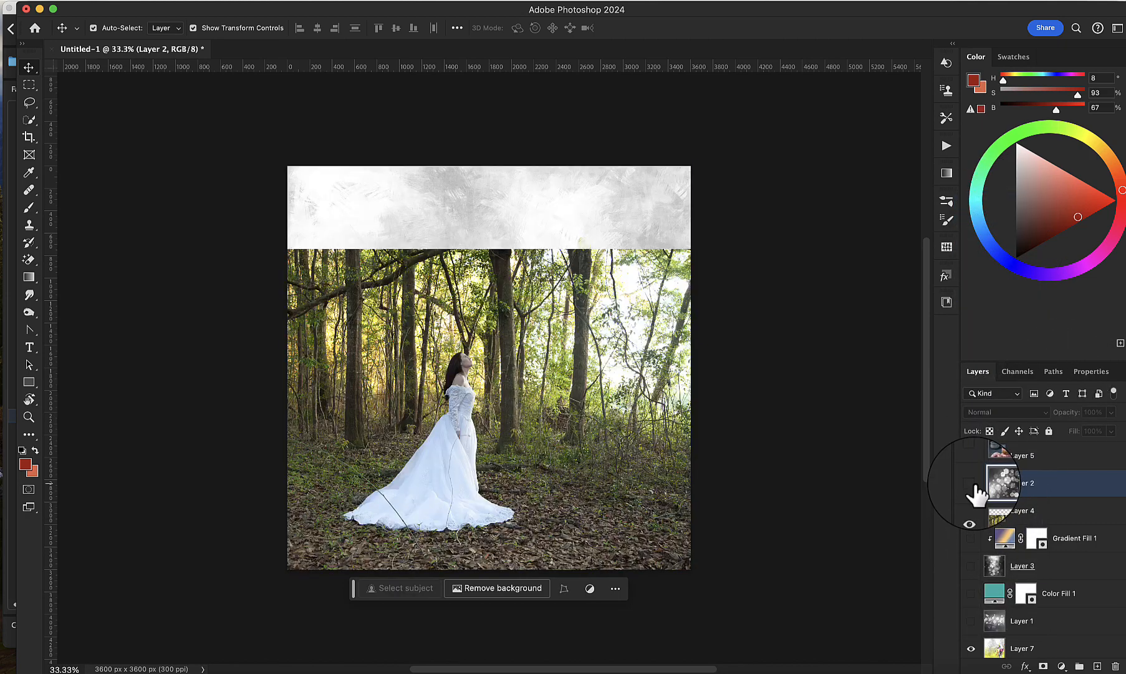
Move the Layer 4 forest photo up to the canvas's vertical centre, and show Layer 2 clipped to it
left_click_drag(462, 412, 469, 355)
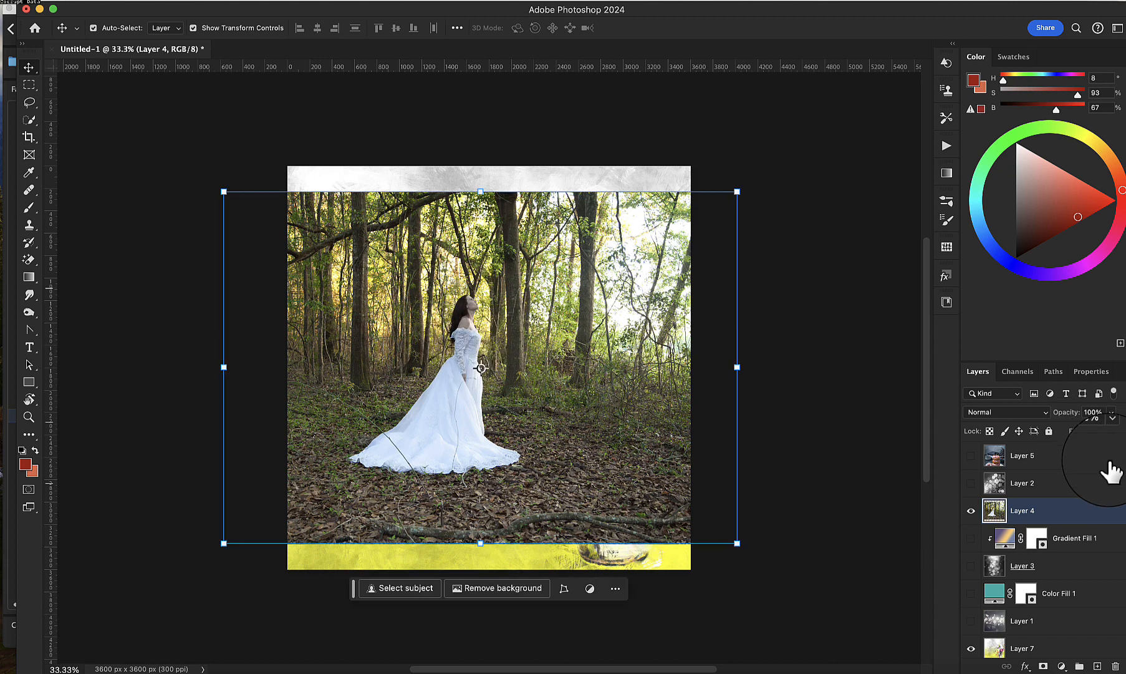
left_click(972, 483)
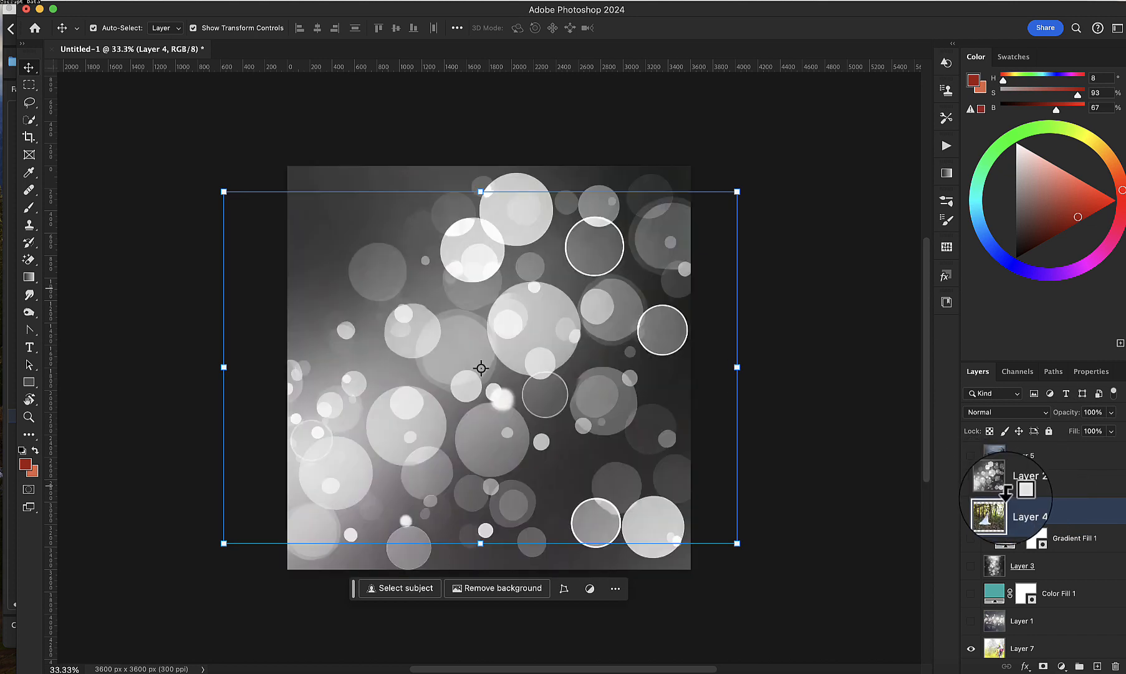
left_click(1007, 491, "alt")
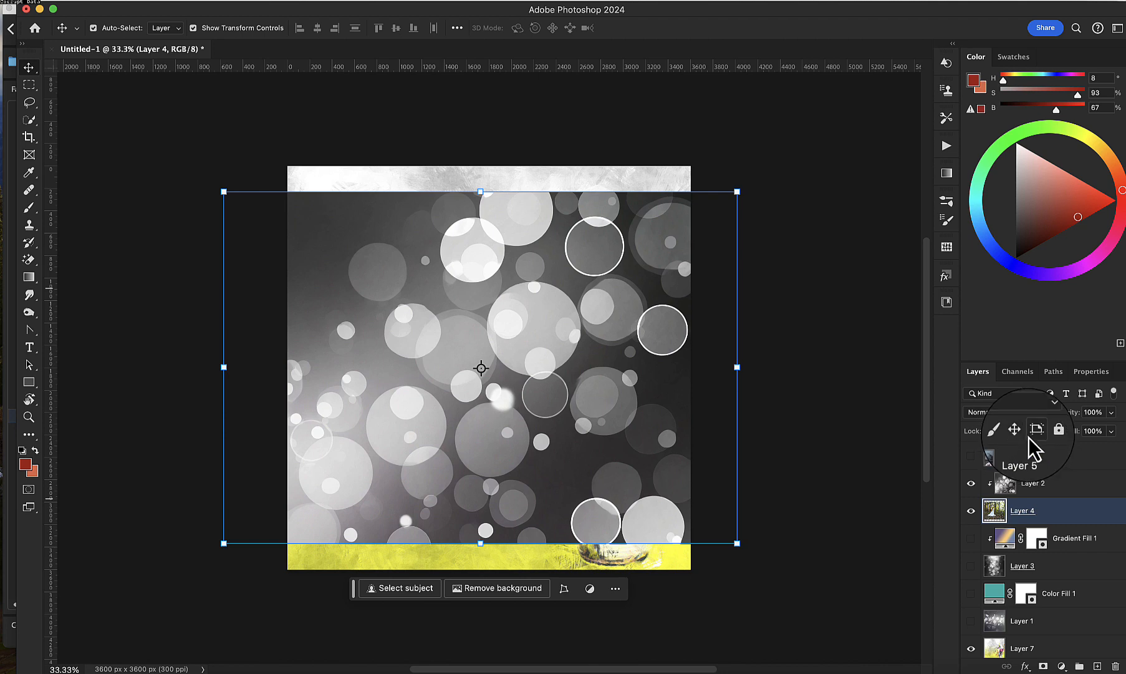
Set the clipped Layer 2 to the Hard Light blend mode at 48% opacity
left_click(1010, 413)
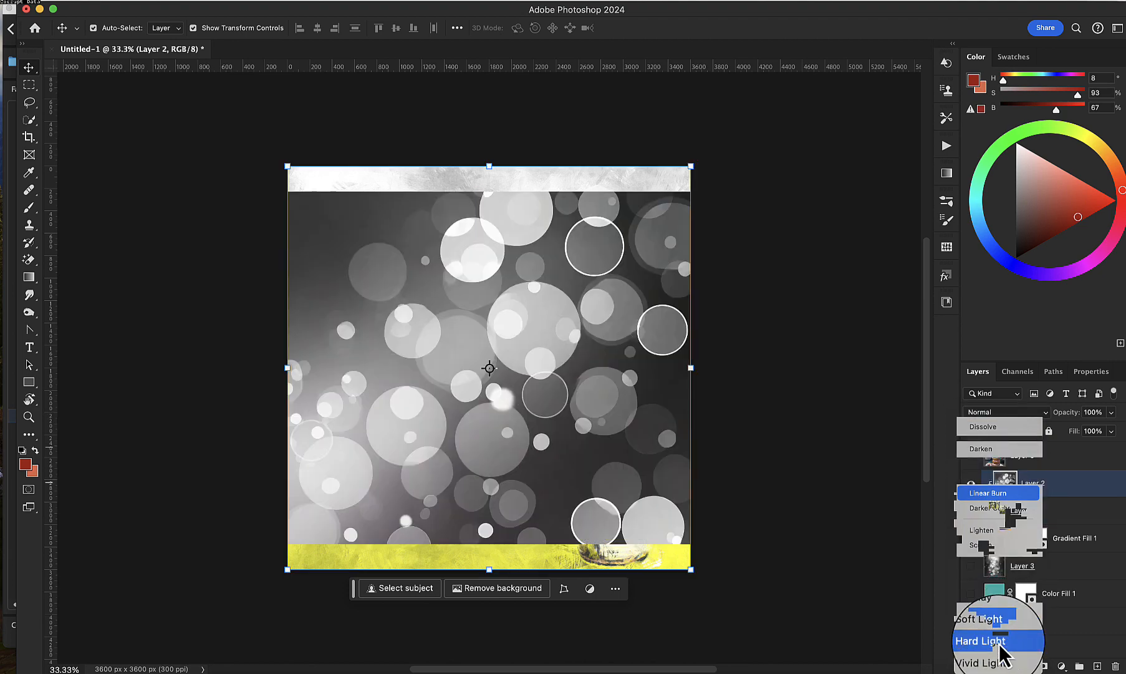
left_click(999, 641)
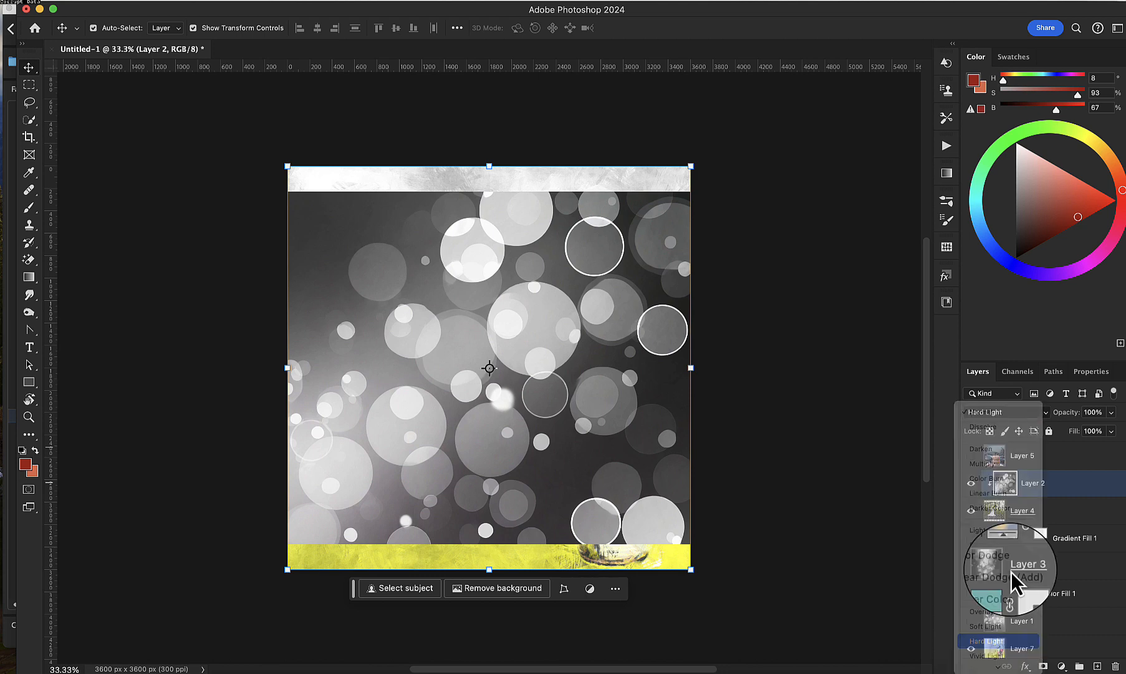
left_click(1110, 412)
left_click_drag(1113, 428, 1081, 430)
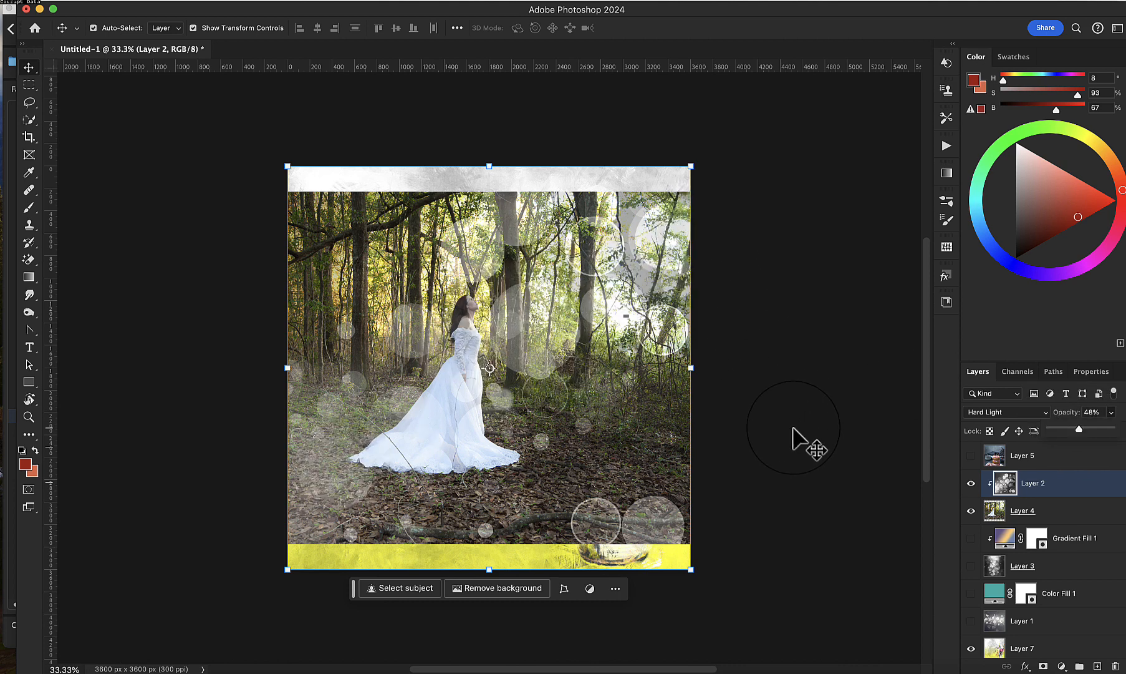
scroll(793, 440, "down", 2)
scroll(793, 439, "left", 1)
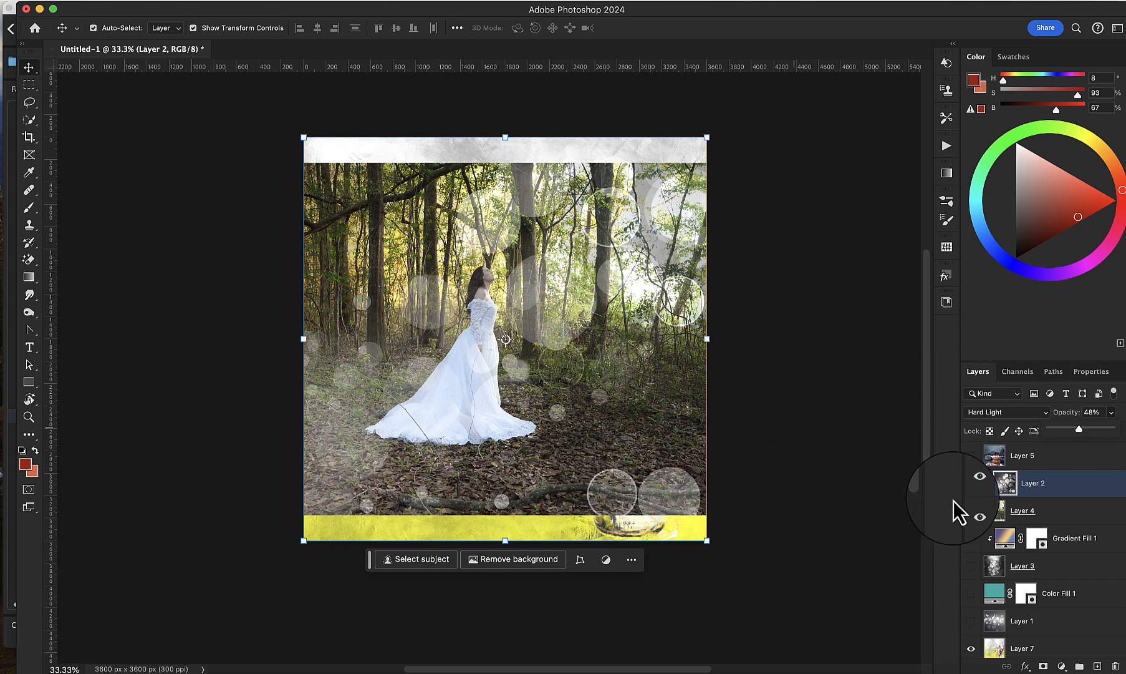
Place Gradient Fill 1 above Layer 2 as a visible clipped layer, and set its opacity to 68%
left_click_drag(1088, 538, 1086, 475)
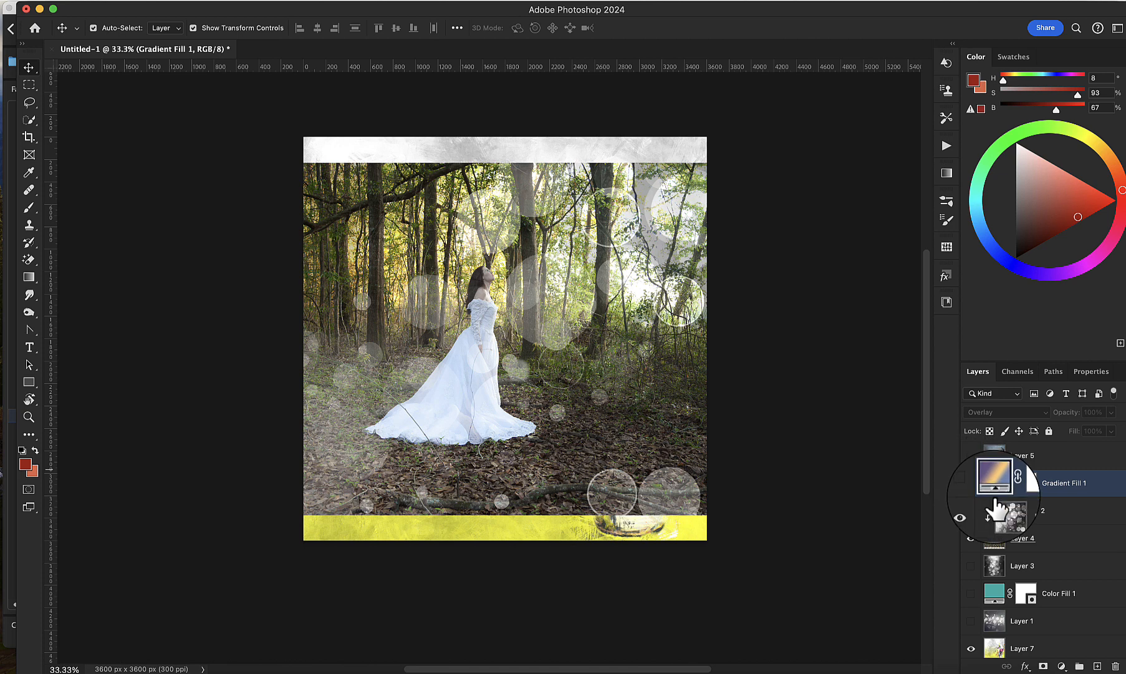
left_click(995, 495, "alt")
left_click(972, 482)
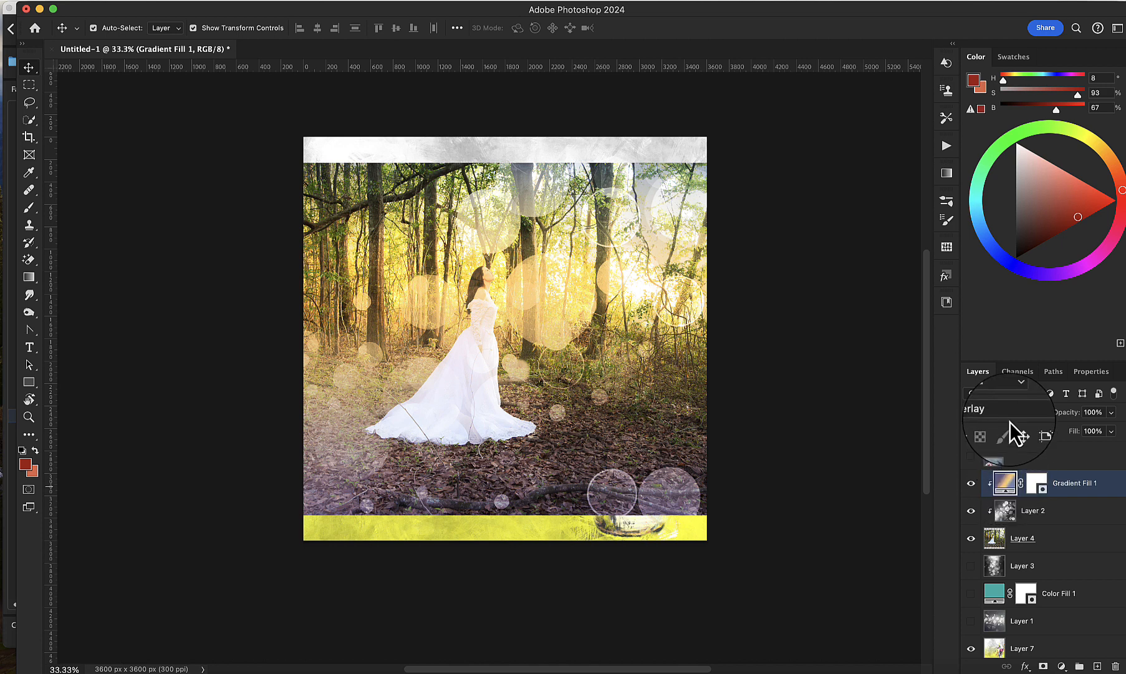
left_click(1111, 412)
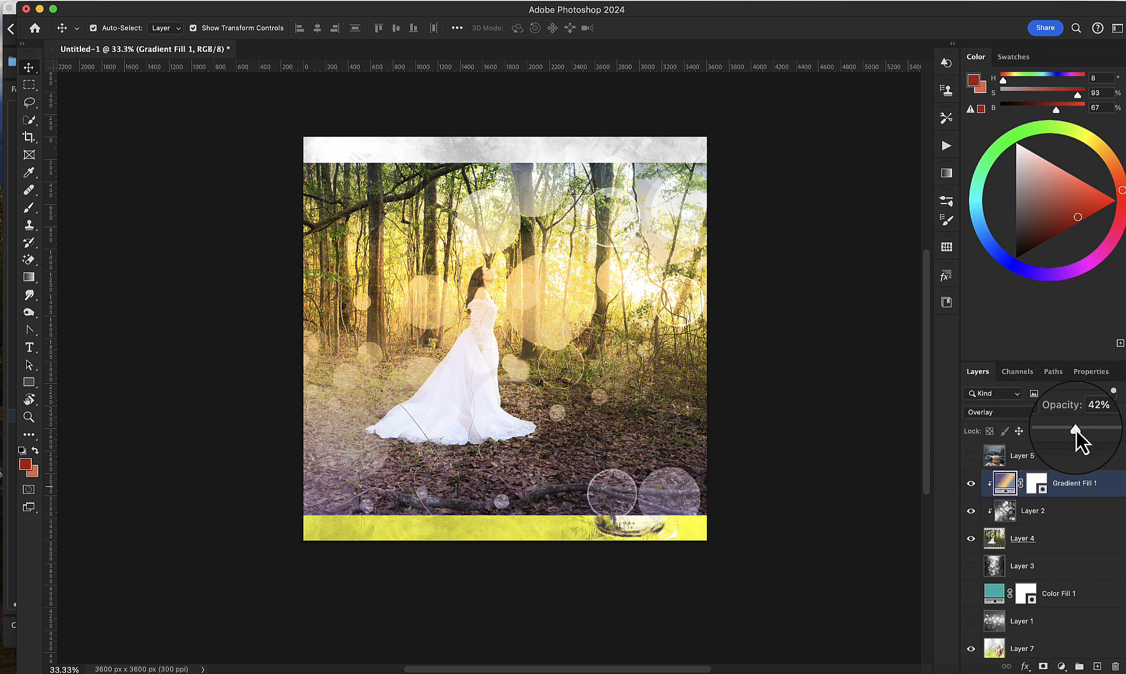
left_click_drag(1077, 430, 1092, 430)
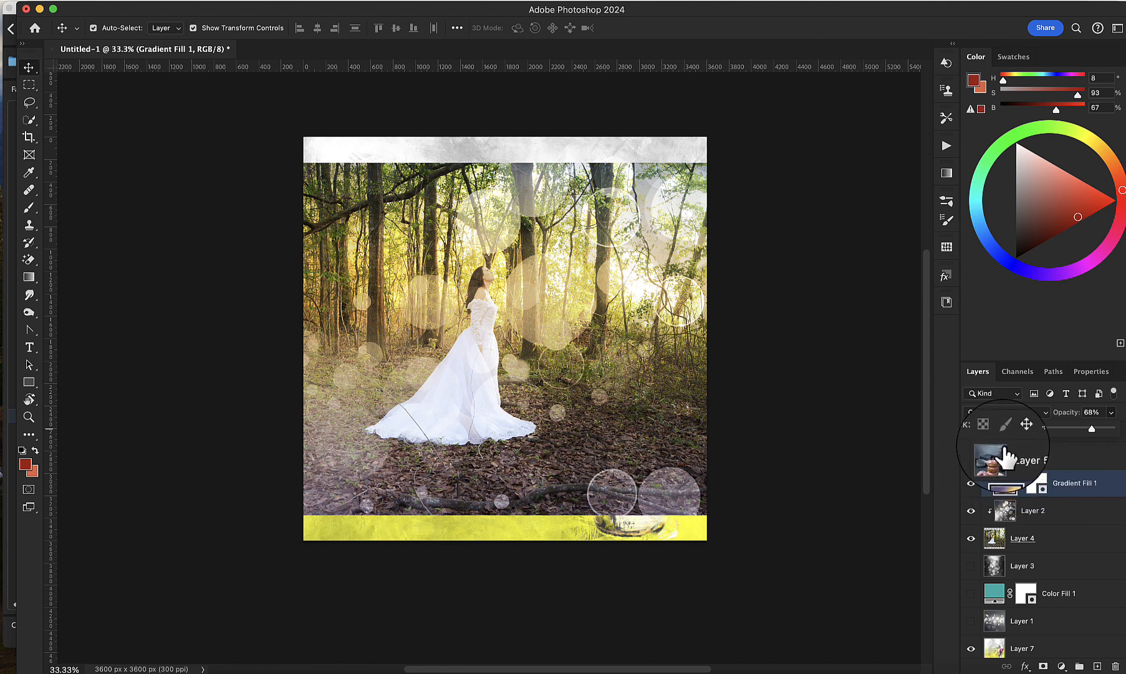
Move Layer 5 below Layer 4 and show it, hiding Layer 4 with its clipped Layer 2 and Gradient Fill 1
left_click_drag(1001, 461, 998, 549)
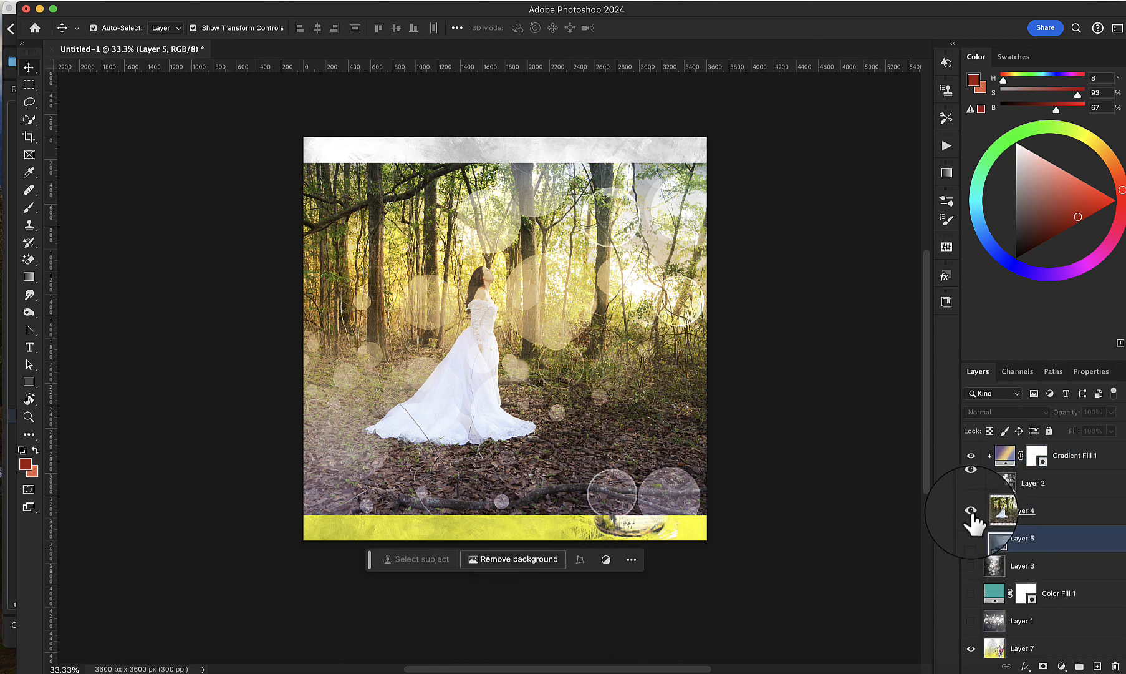
left_click(971, 508)
left_click(971, 536)
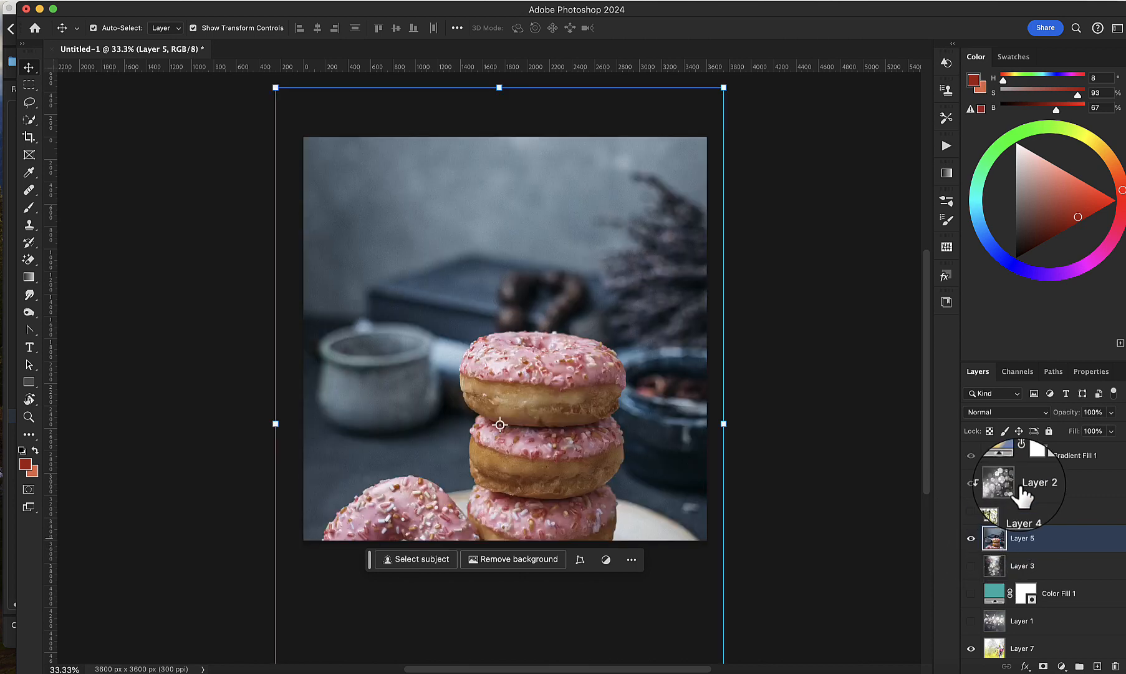
left_click(973, 507)
left_click(970, 452)
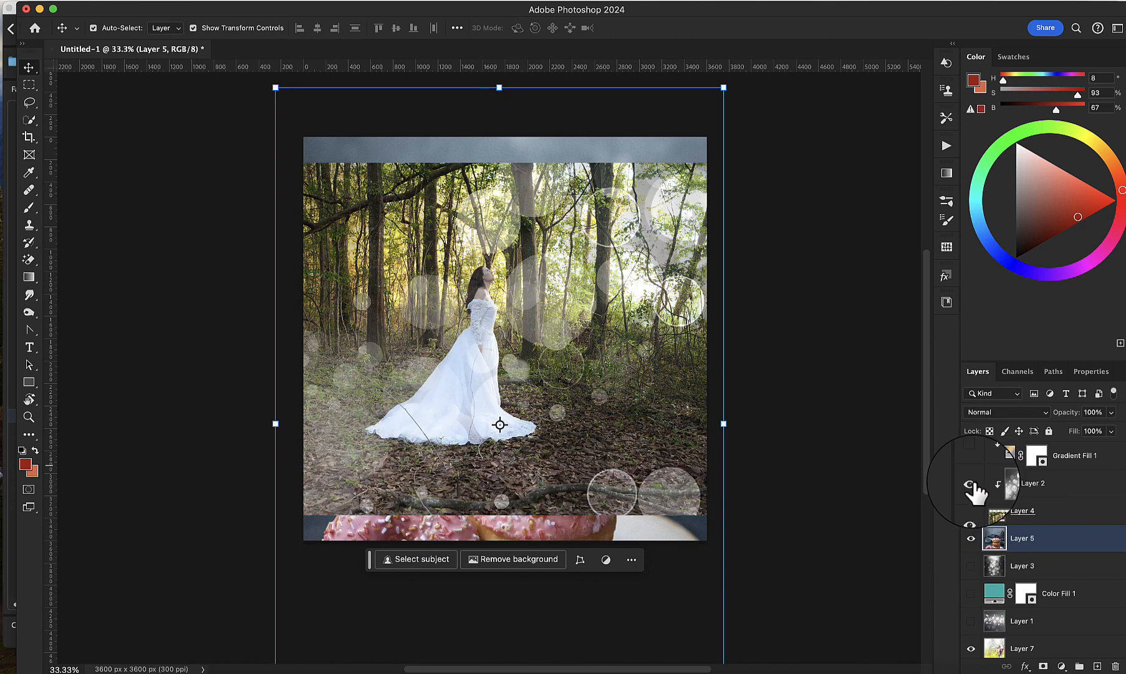
left_click(970, 483)
left_click(971, 510)
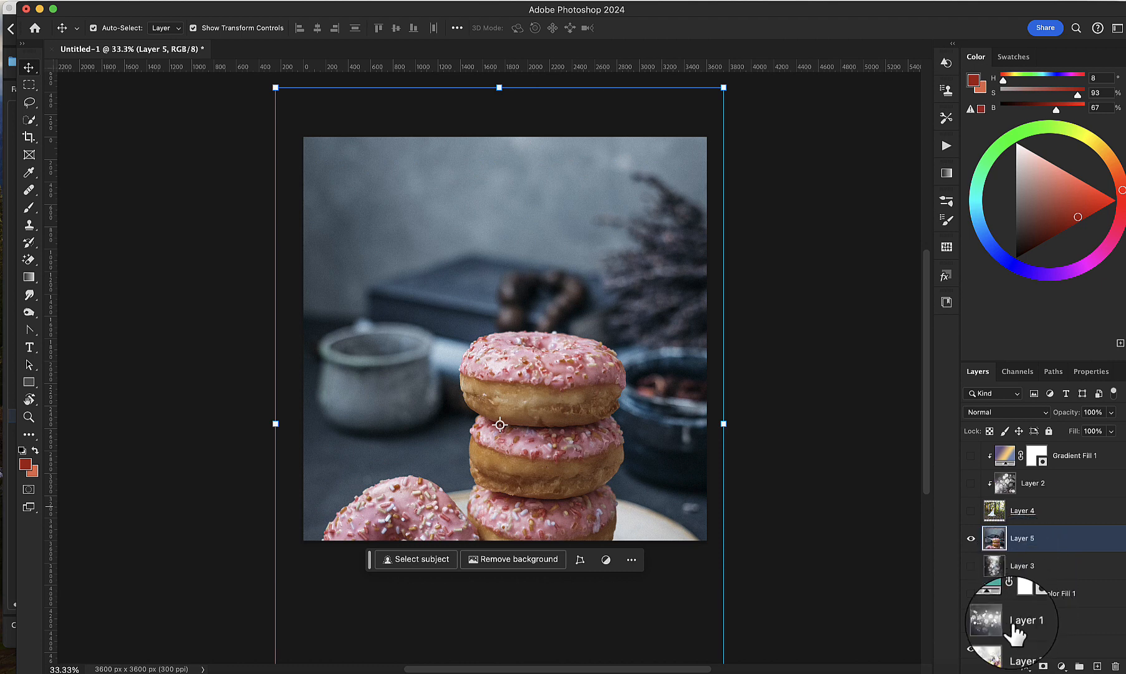
Move Layer 1 directly above the donut photo on Layer 5 and show it
left_click_drag(1012, 623, 1015, 550)
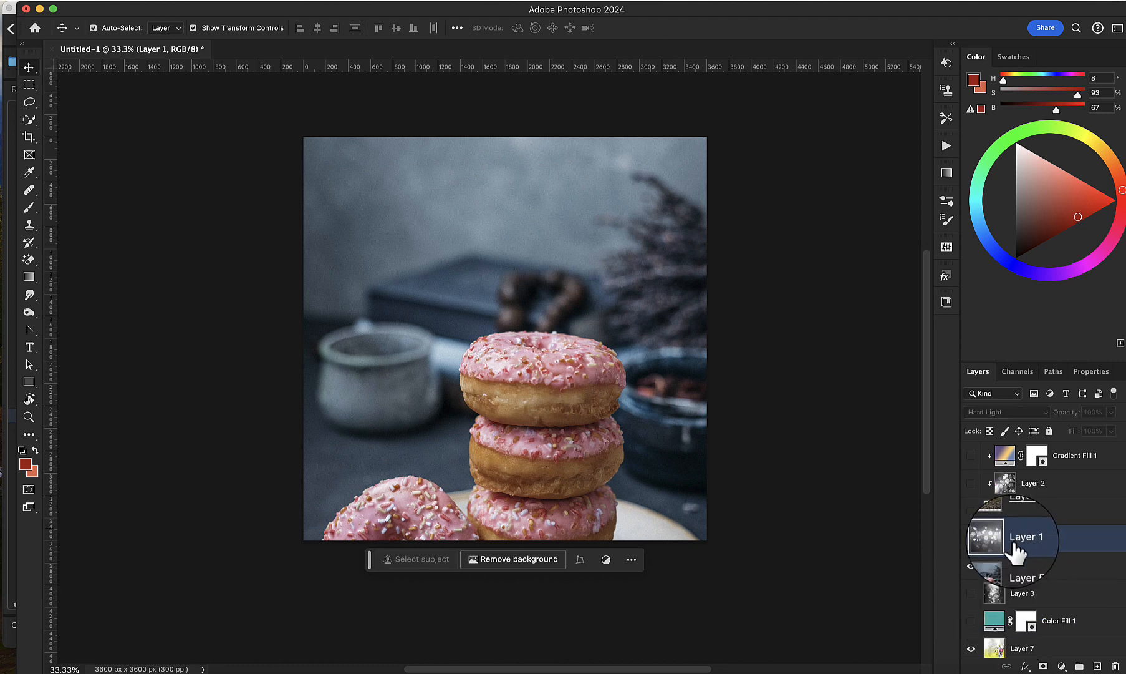
left_click(971, 540)
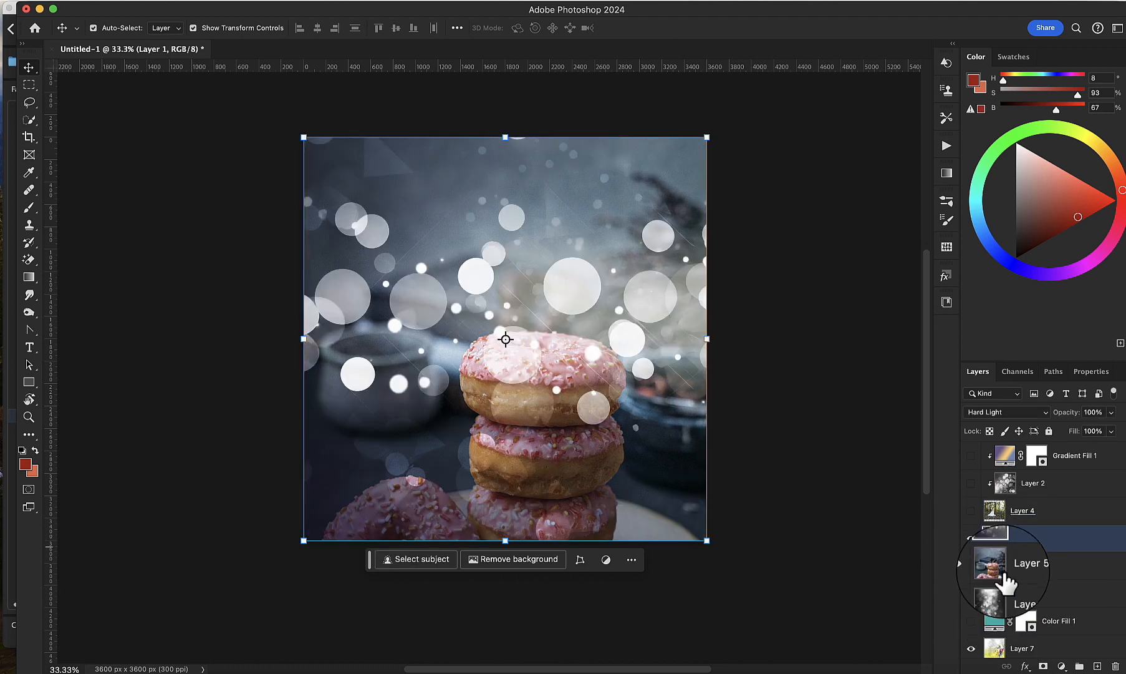
left_click(1000, 572, "alt")
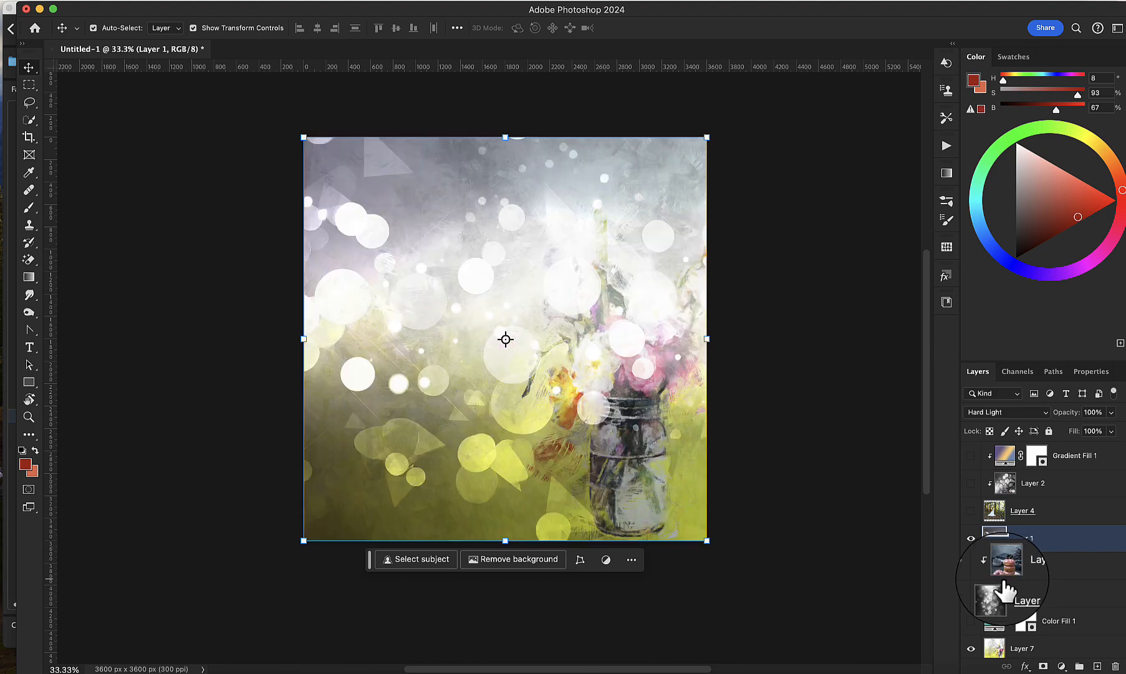
left_click(1018, 574)
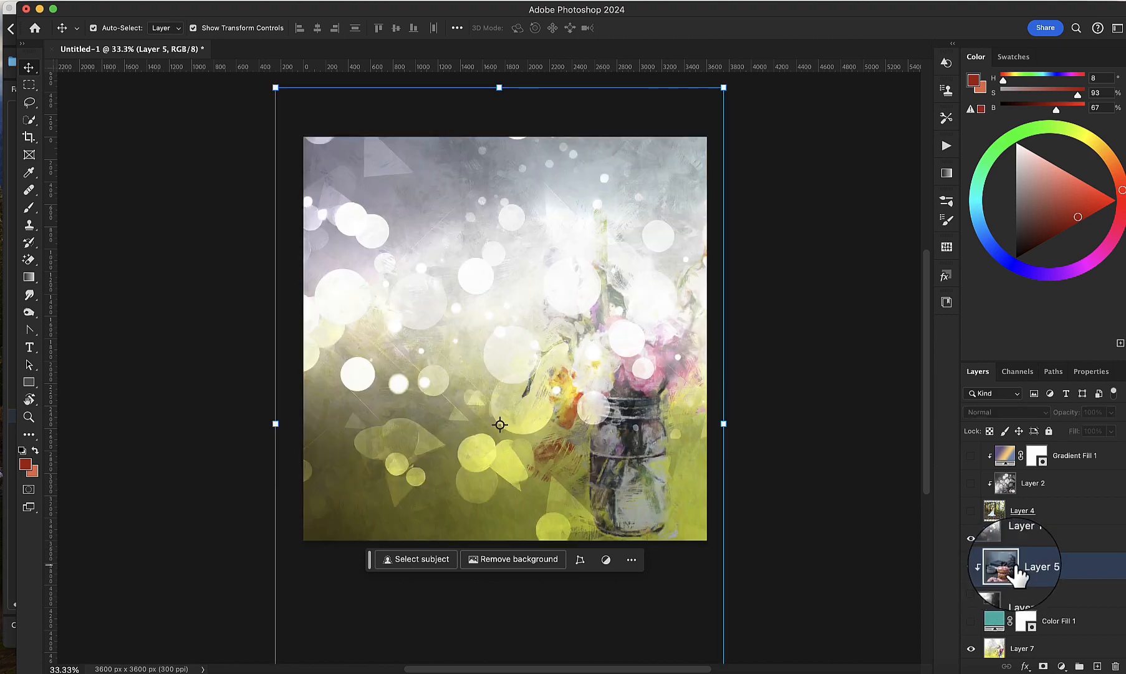
left_click(1012, 565, "alt")
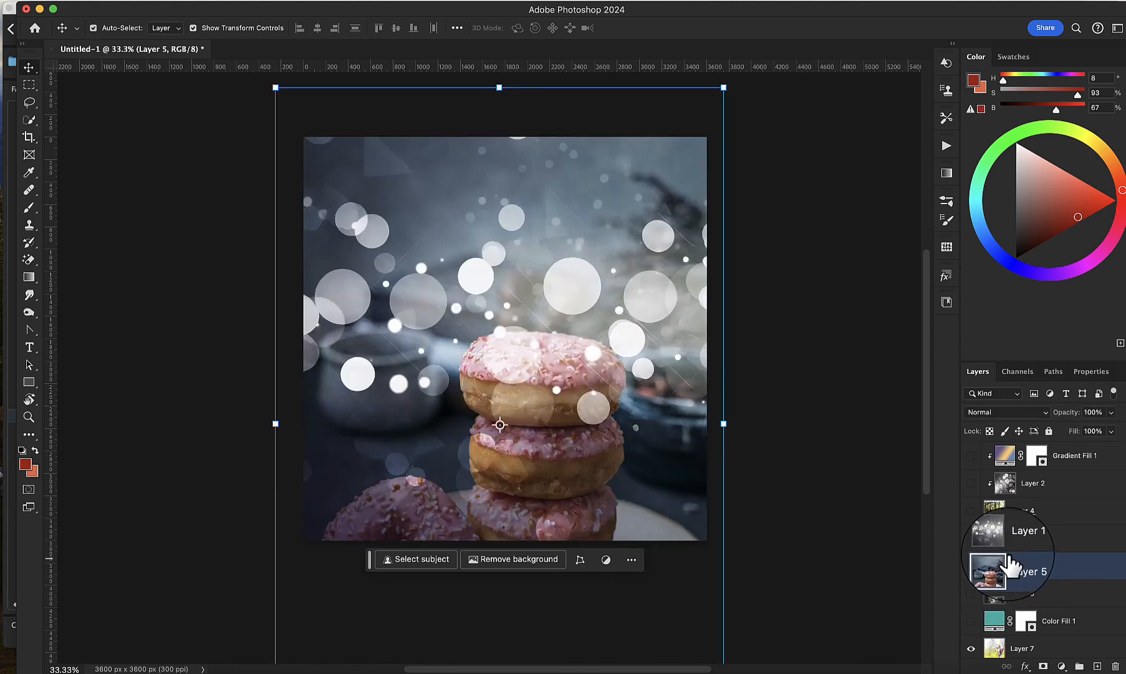
Clip the Layer 1 bokeh overlay to Layer 5
left_click(1015, 548)
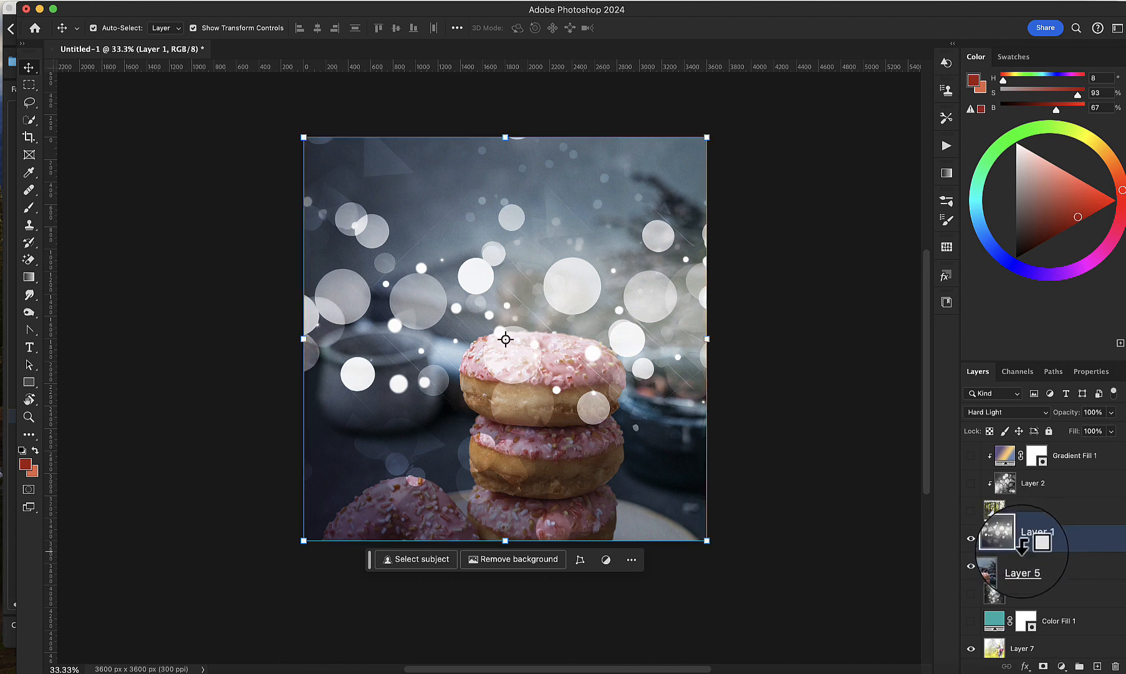
left_click(1023, 543, "alt")
Scale the Layer 5 donut photo to 82.88% and reposition it so the plate and leaning donut fit on the canvas
left_click(998, 571)
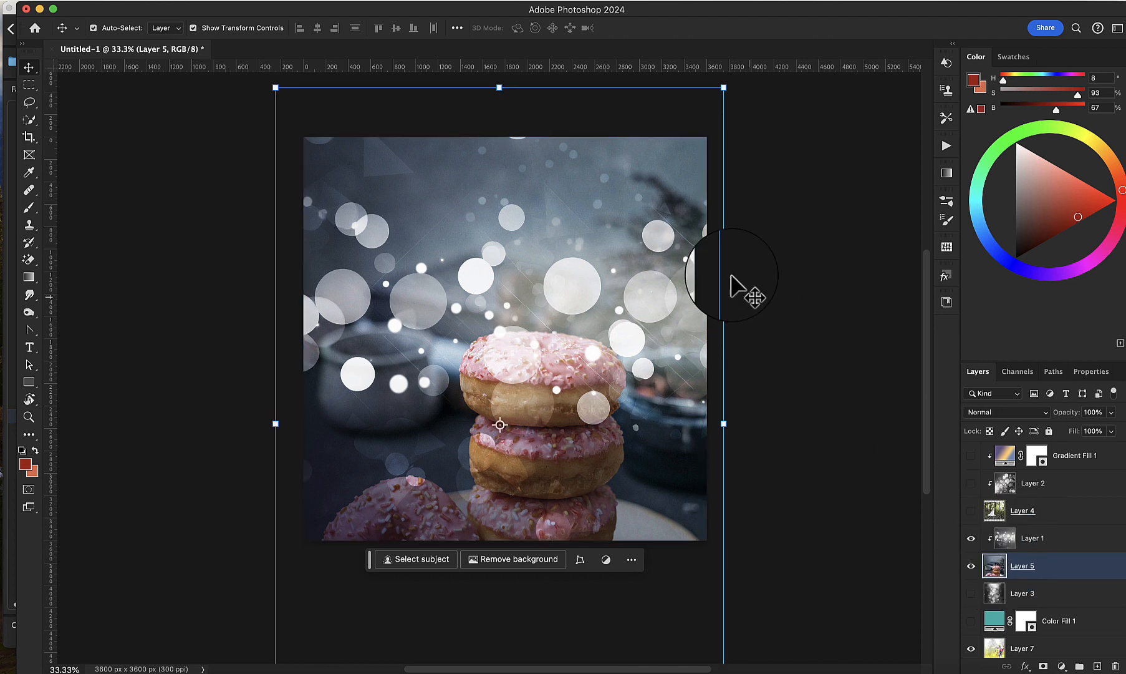
left_click(276, 87)
left_click_drag(275, 87, 352, 200)
left_click_drag(537, 293, 530, 169)
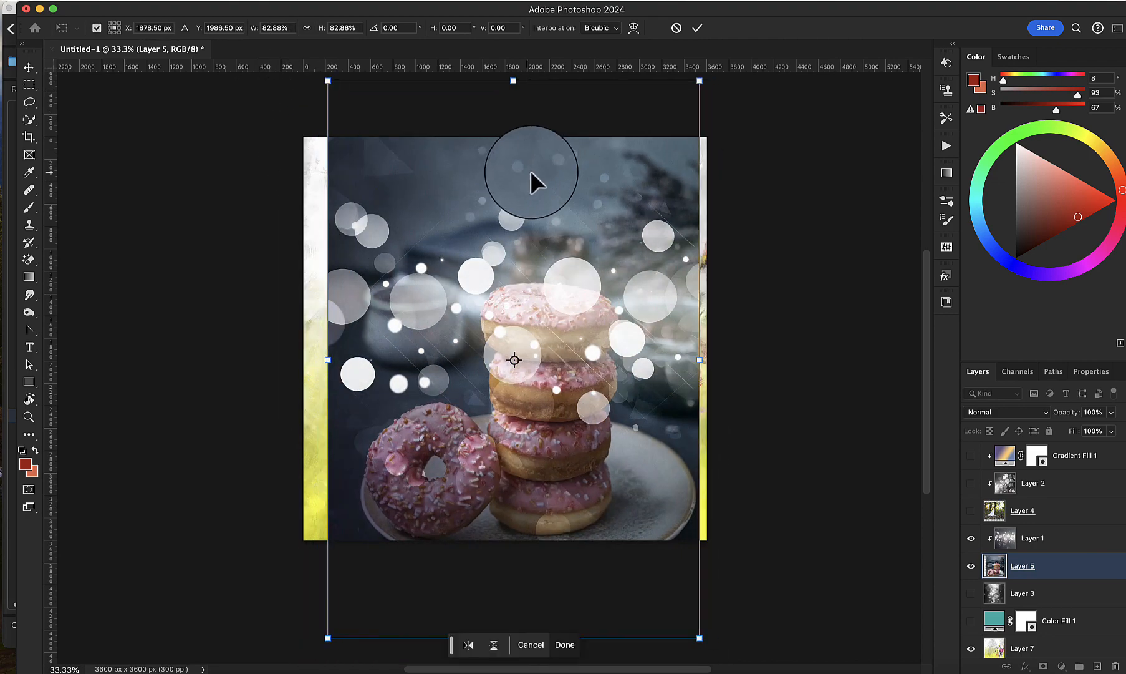
Set the blend mode of the clipped Layer 1 to Soft Light
left_click(1035, 541)
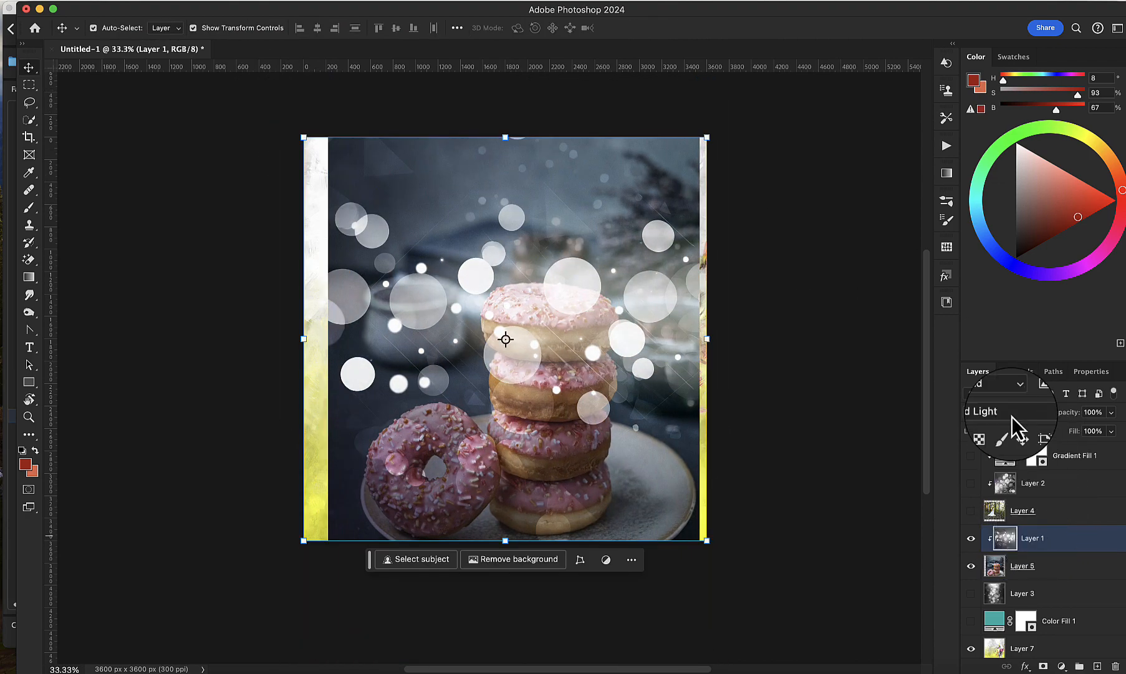
left_click(975, 415)
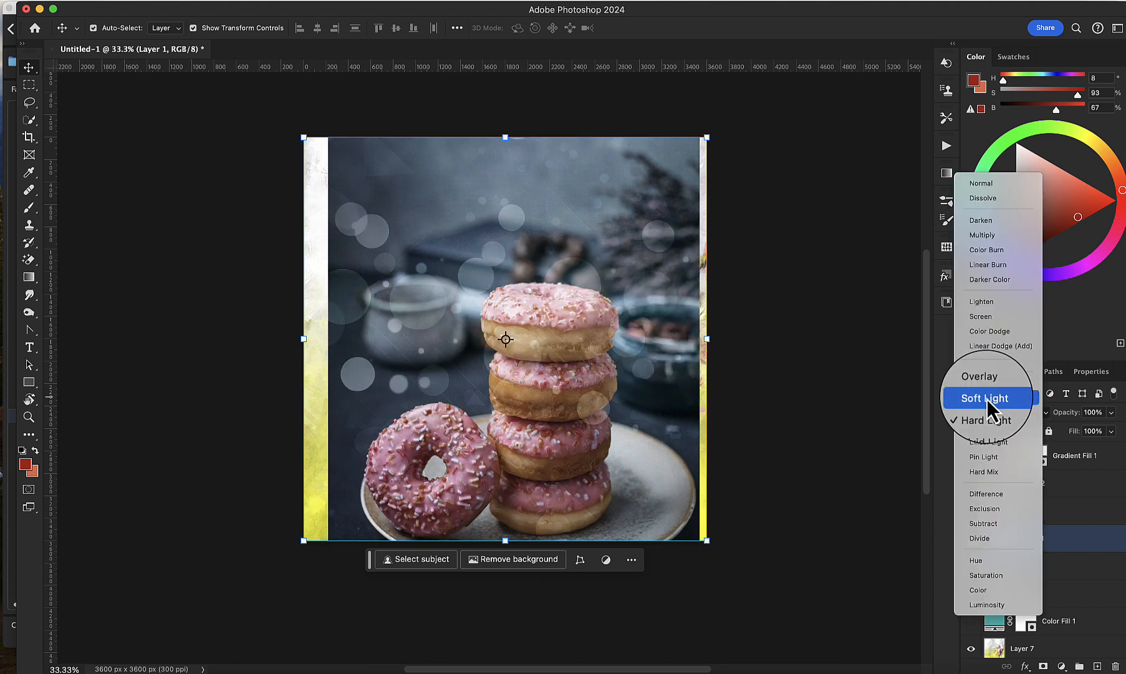
left_click(987, 398)
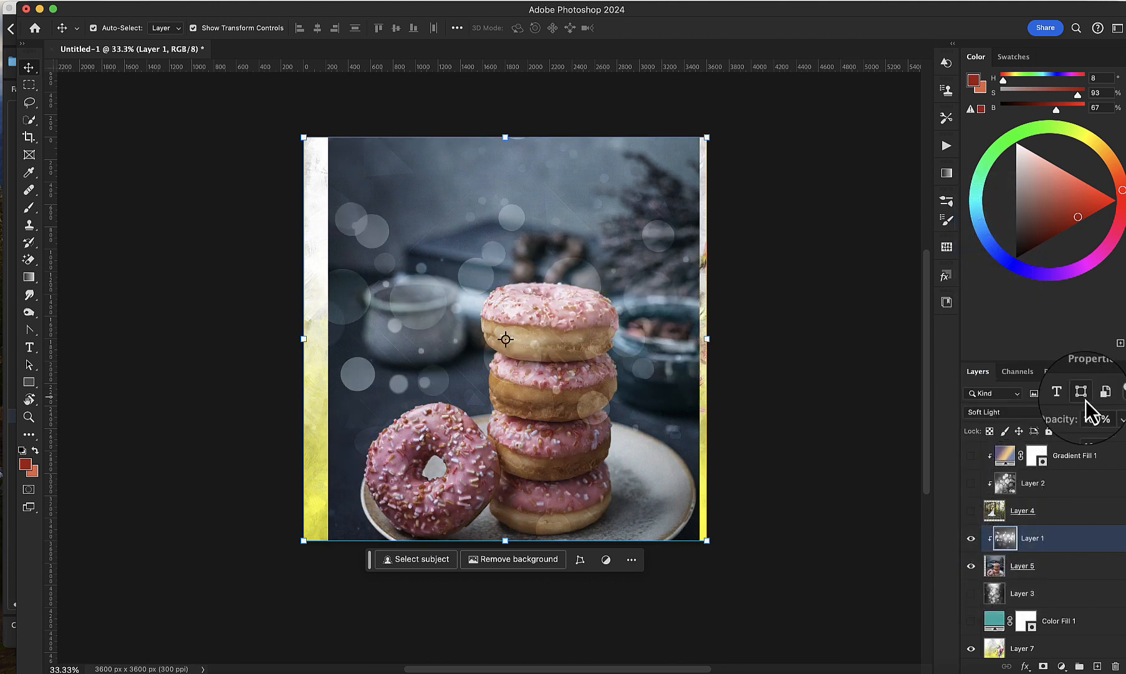
Show Gradient Fill 1 clipped above Layer 1, and change its gradient to the dark navy preset from 2W_magicalgradients2
left_click_drag(1084, 458, 1054, 529)
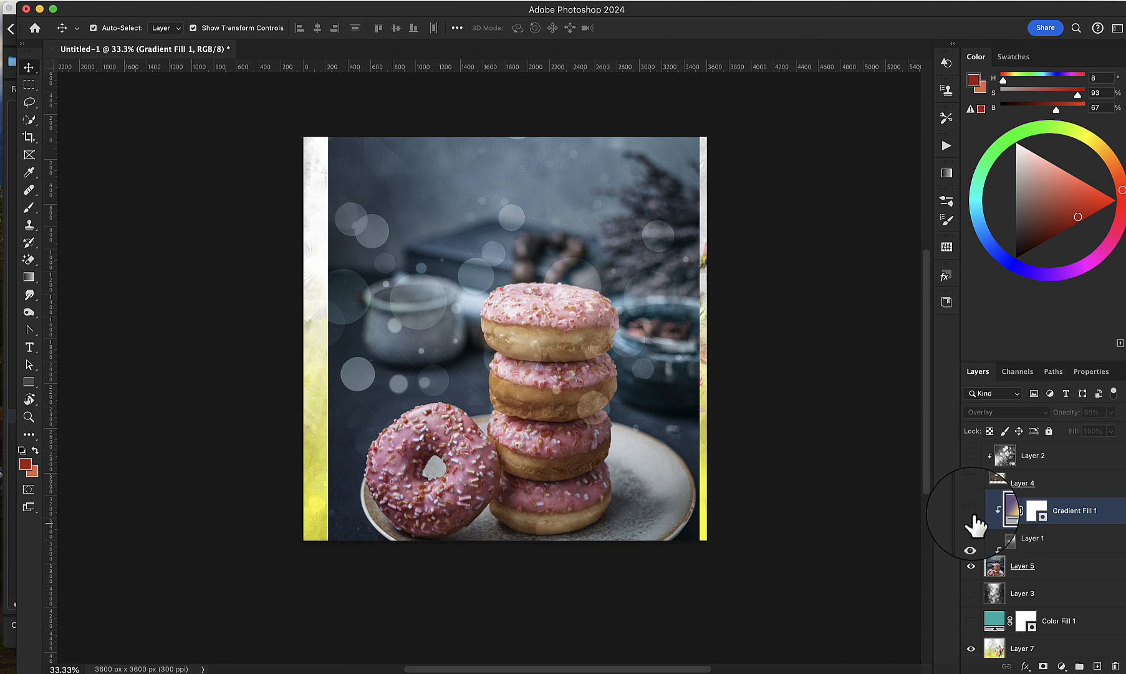
left_click(967, 511)
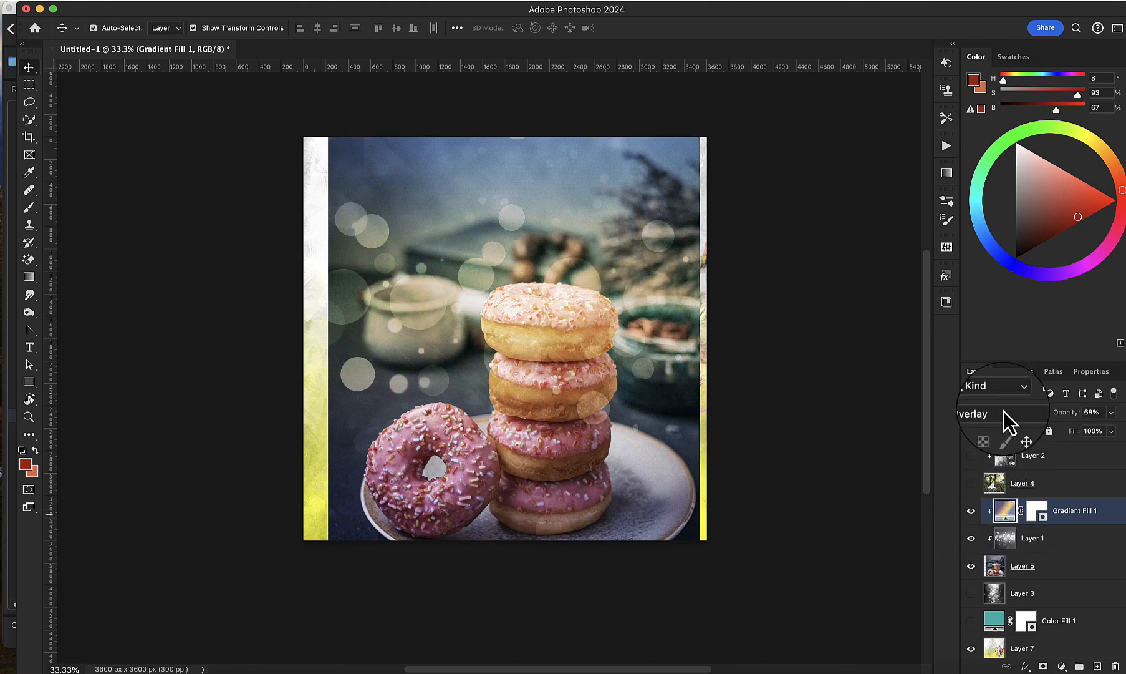
double_click(1005, 510)
left_click(695, 250)
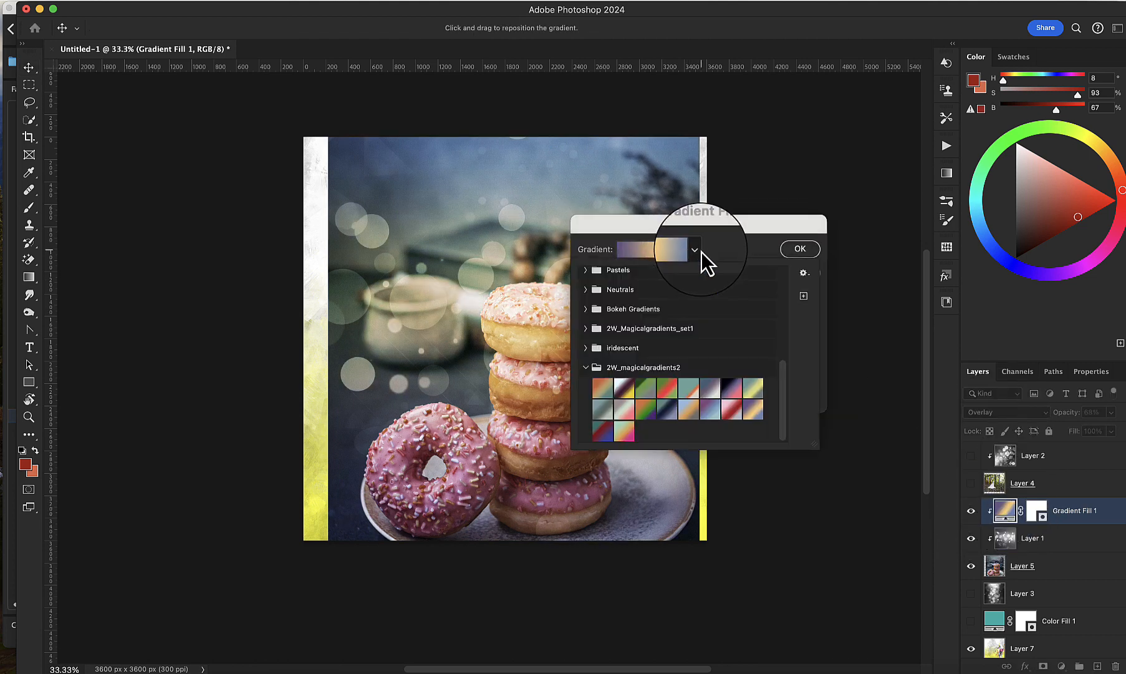
left_click(668, 409)
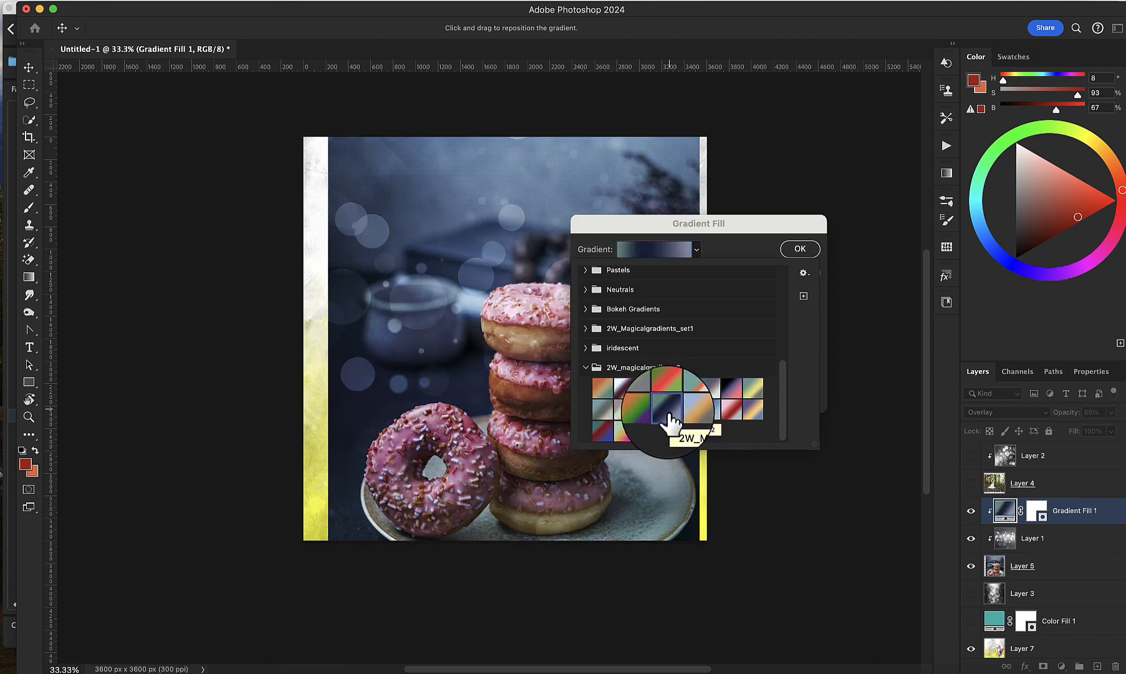
left_click(798, 251)
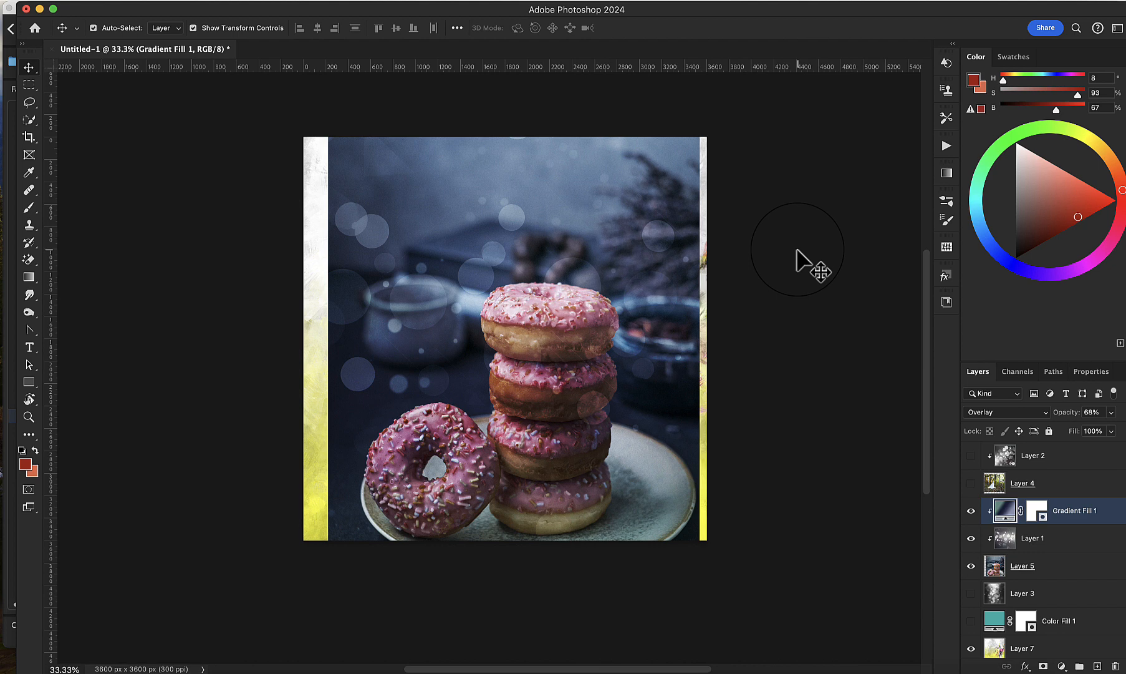
Show Layer 3, and move Layer 2 directly above Gradient Fill 1, making it visible and clipping it to the donut photo's stack
left_click(971, 593)
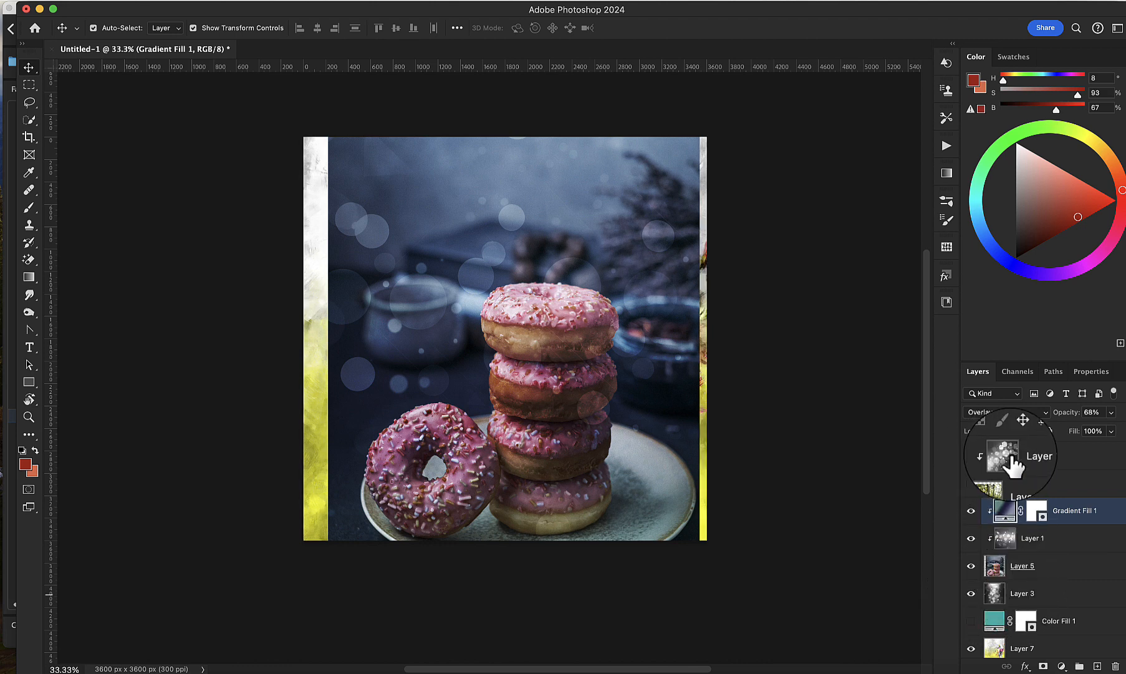
left_click_drag(1005, 457, 1005, 483)
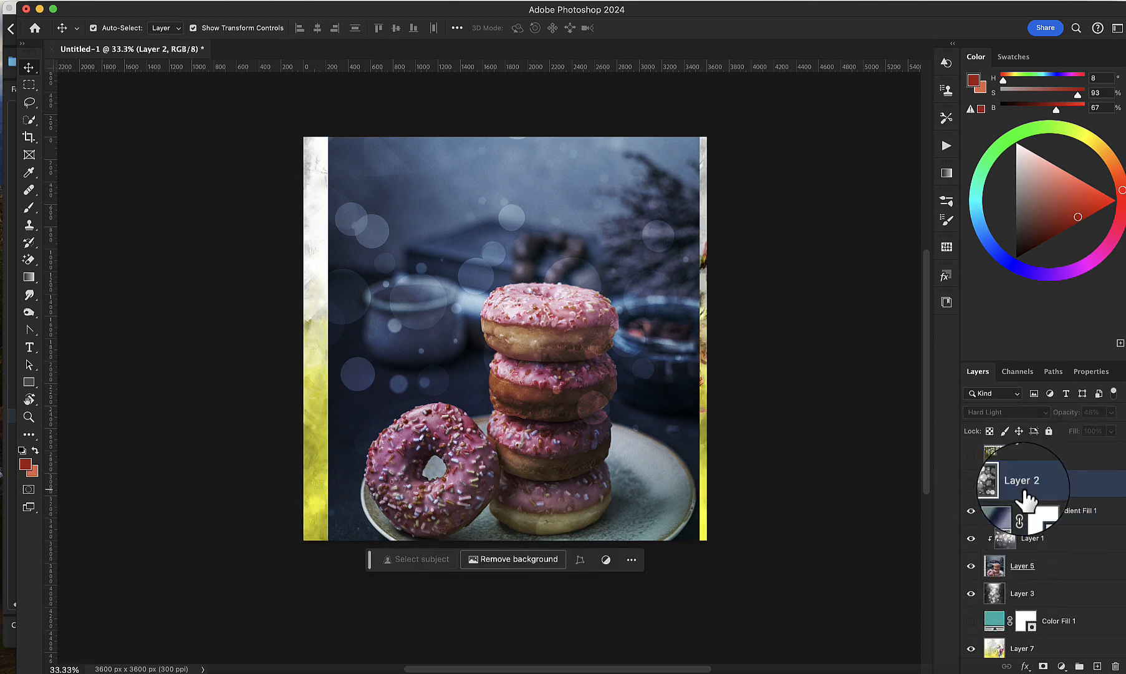
left_click(971, 479)
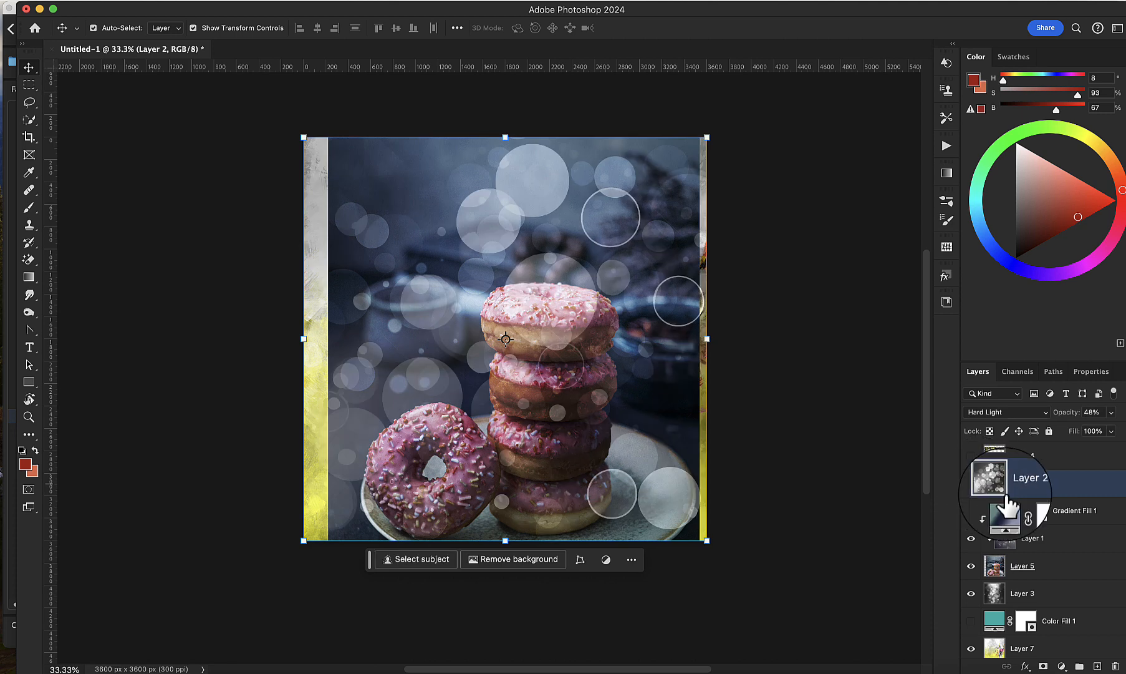
left_click(1009, 498, "alt")
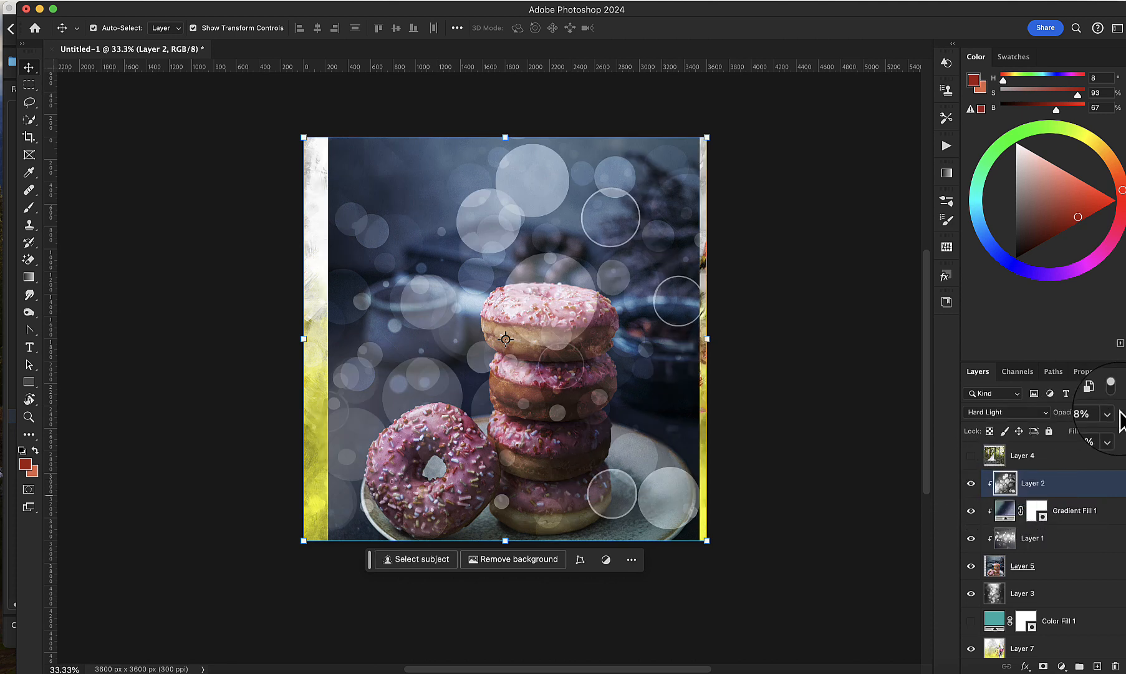
Set the clipped Layer 2 bokeh overlay to Soft Light blending at 72% opacity
left_click(1012, 412)
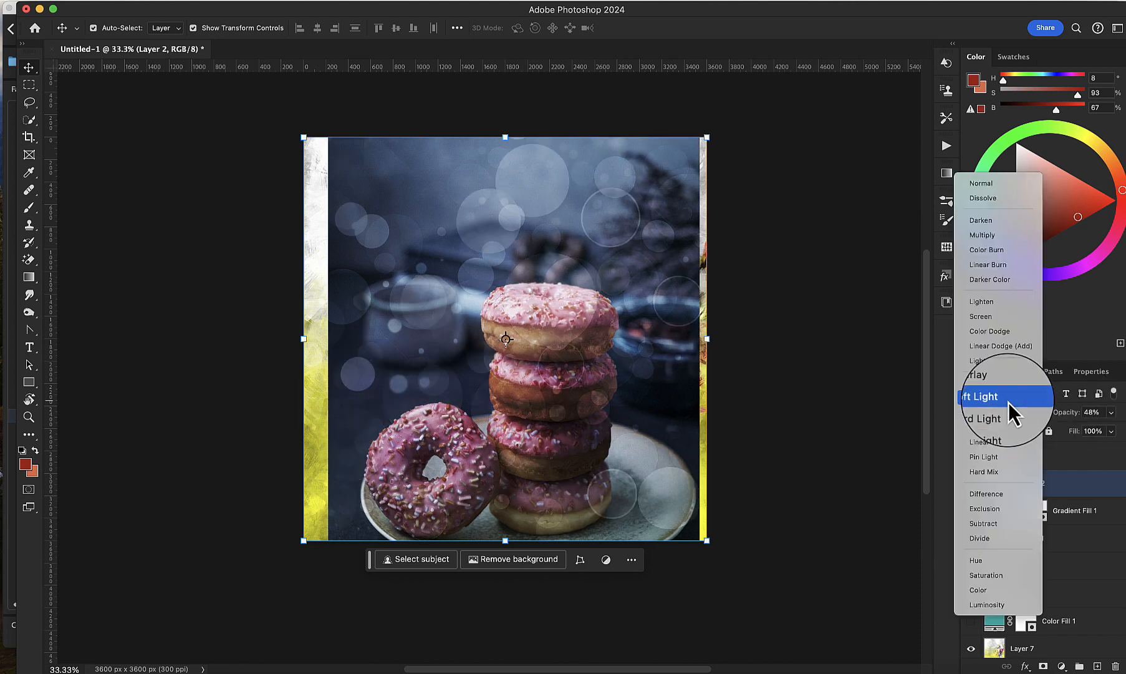
left_click(1009, 400)
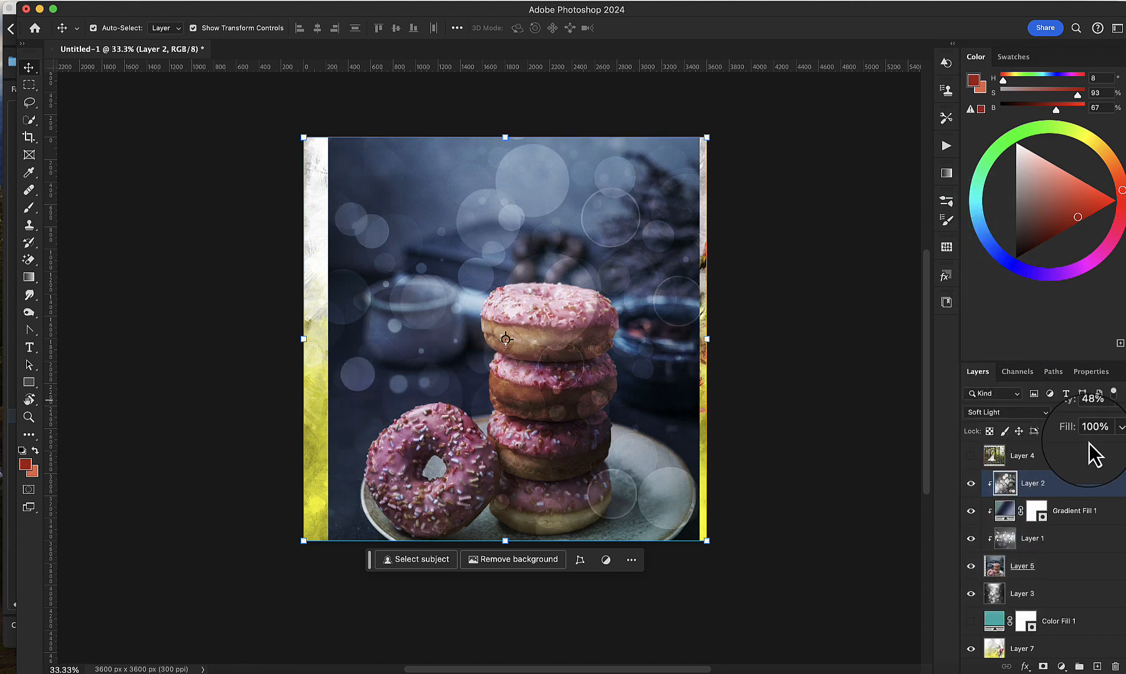
left_click(1112, 412)
left_click_drag(1102, 429, 1111, 430)
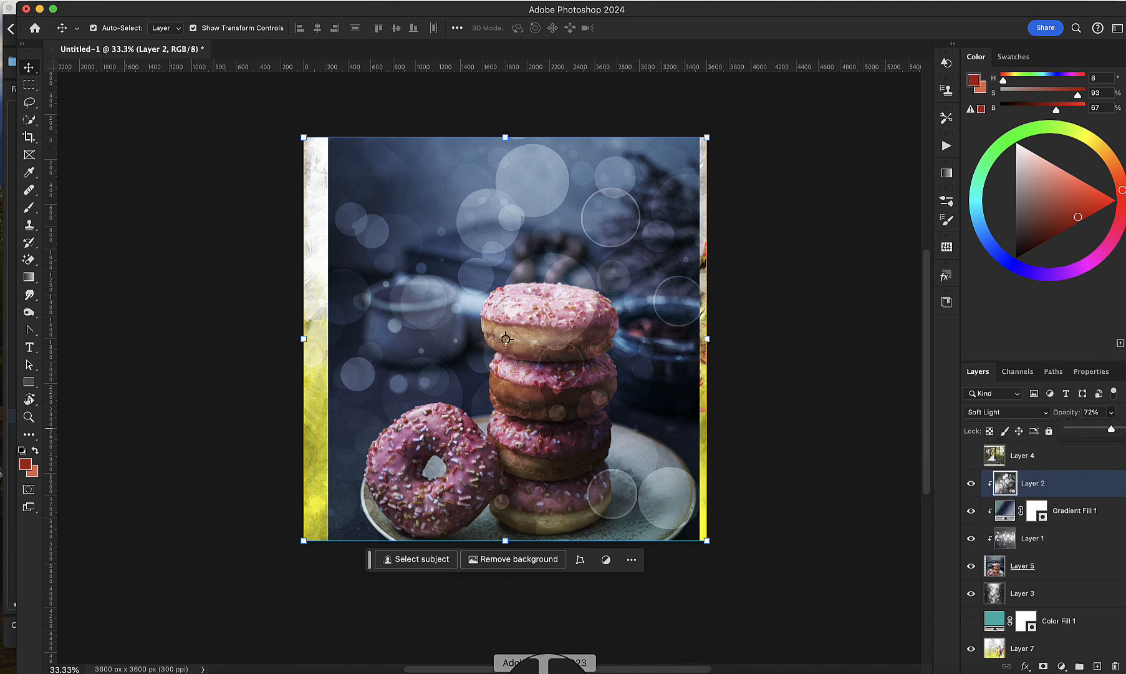
Switch to Adobe Bridge, open the 2W_Magical Textures folder under Papers, and look through its bokeh texture images
left_click(547, 665)
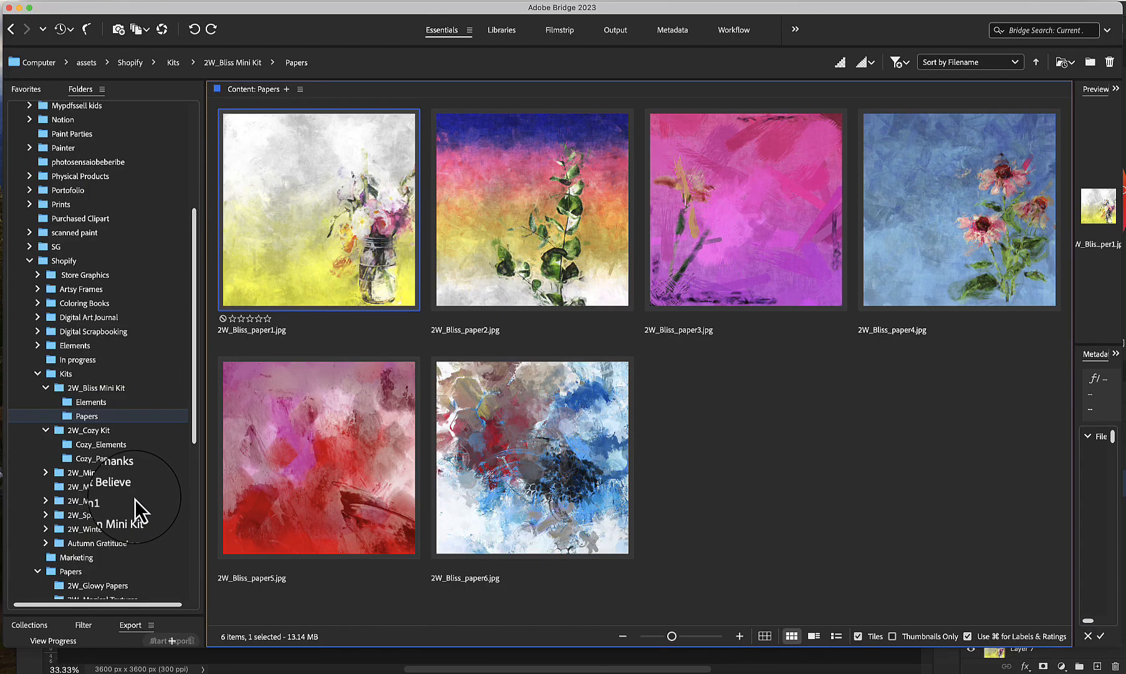
scroll(135, 499, "down", 2)
scroll(130, 497, "down", 2)
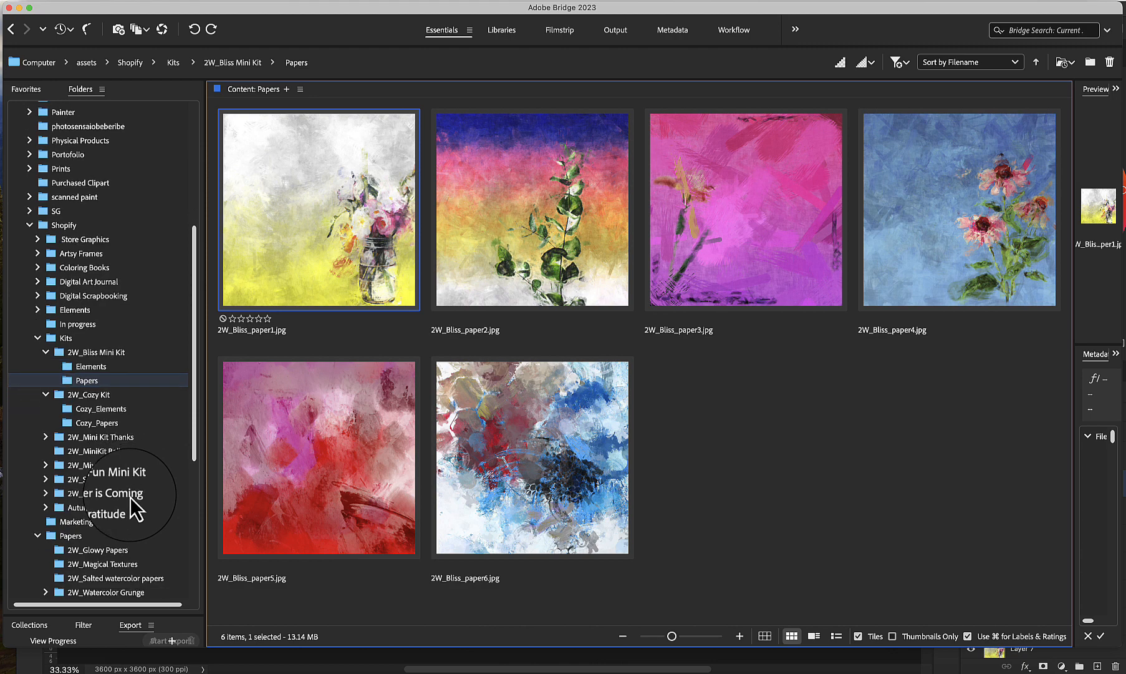
left_click(126, 565)
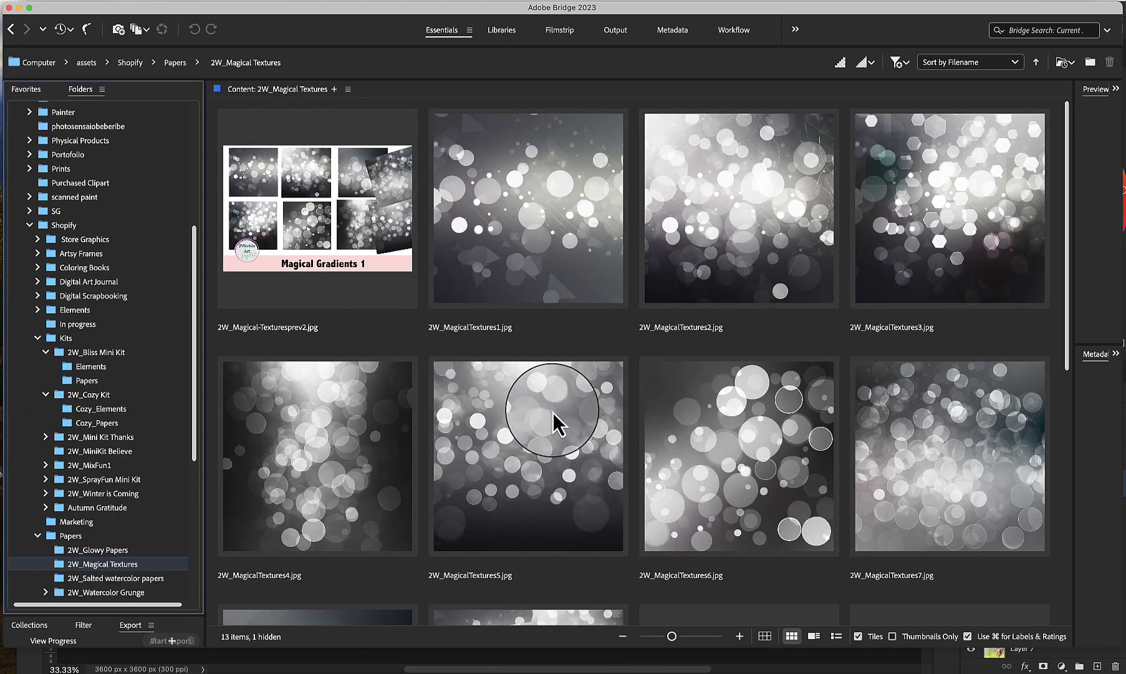
scroll(553, 411, "down", 3)
scroll(552, 412, "down", 4)
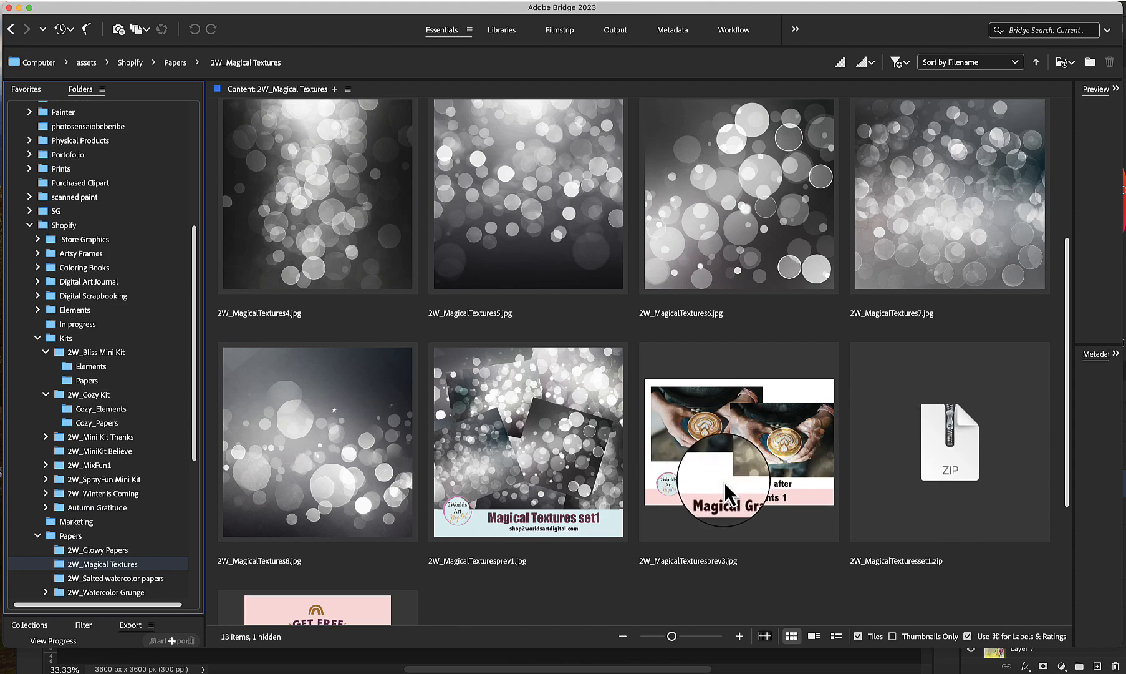
scroll(573, 445, "down", 4)
scroll(574, 444, "up", 10)
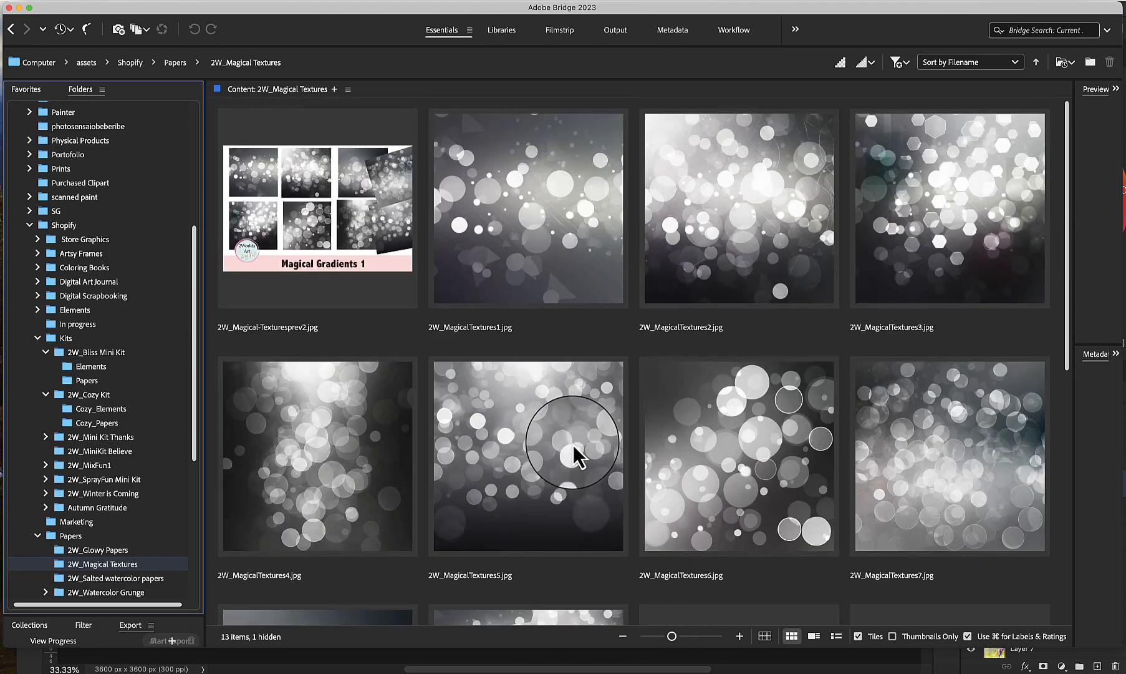
scroll(573, 444, "down", 2)
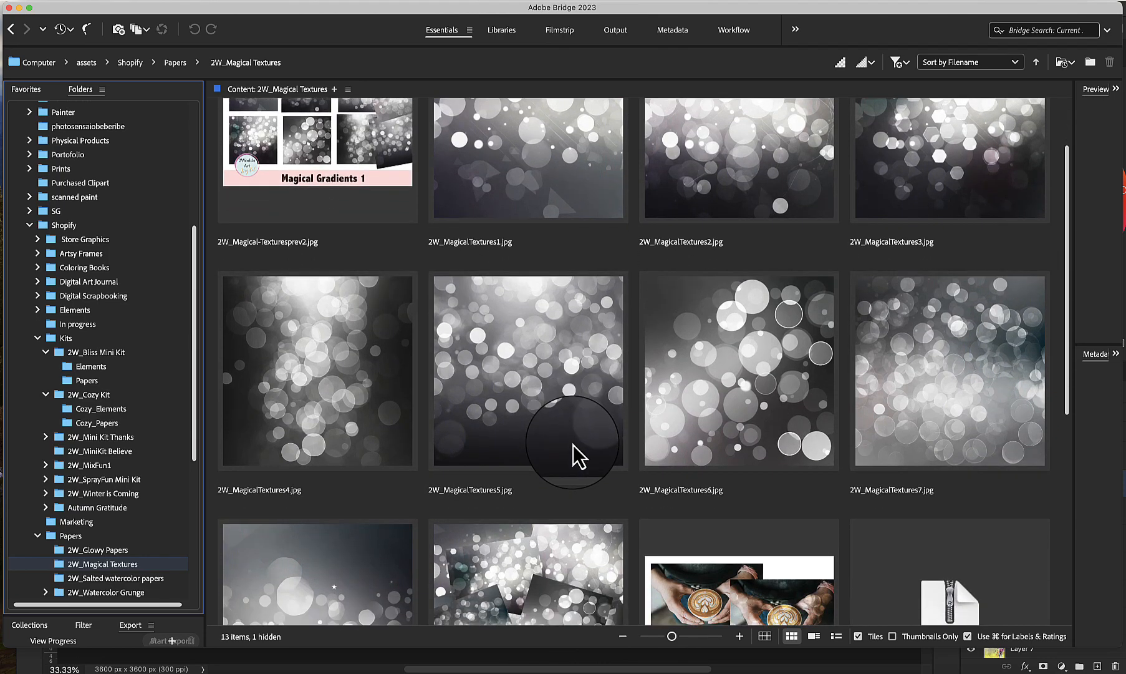
scroll(573, 445, "down", 2)
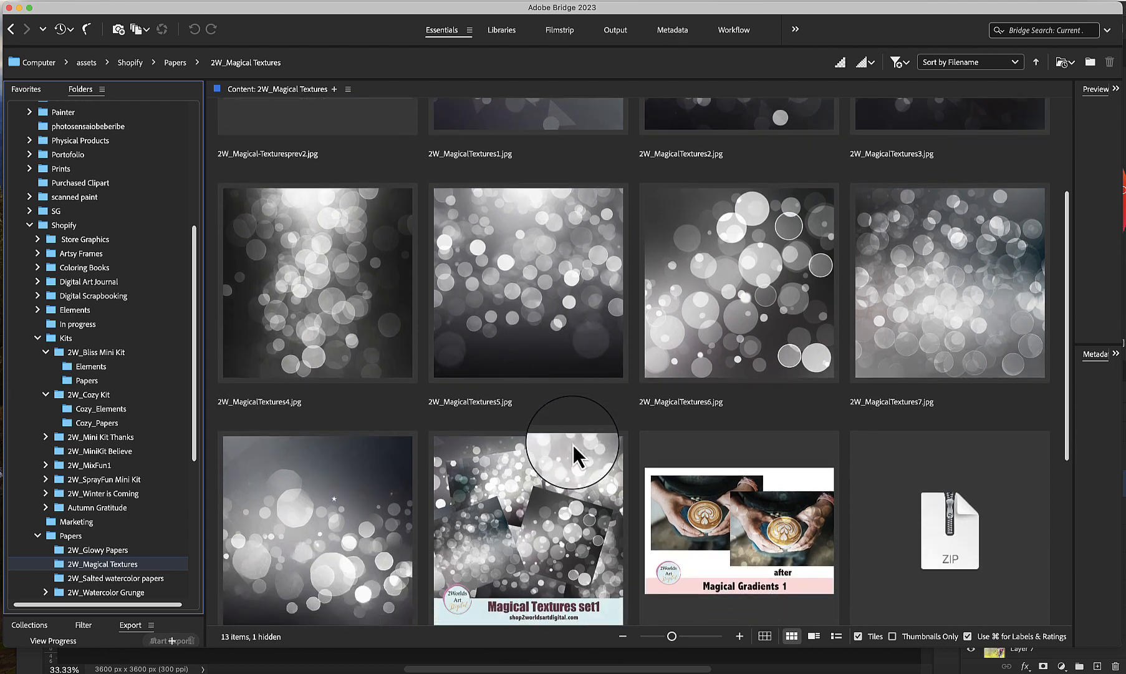